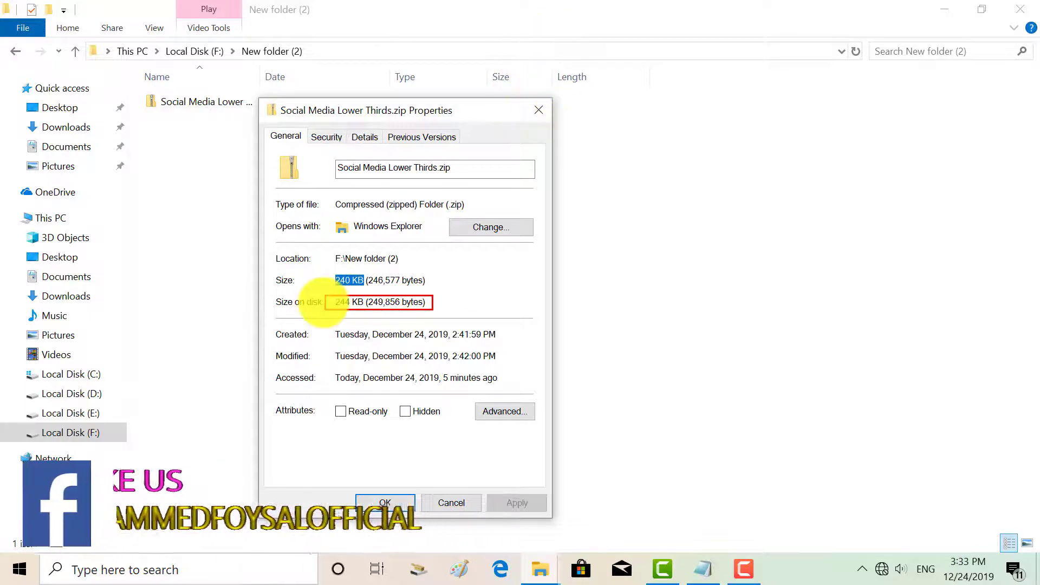
# Close the archive's properties and extract Social Media Lower Thirds.zip into its own folder with 7-Zip
pyautogui.click(538, 109)
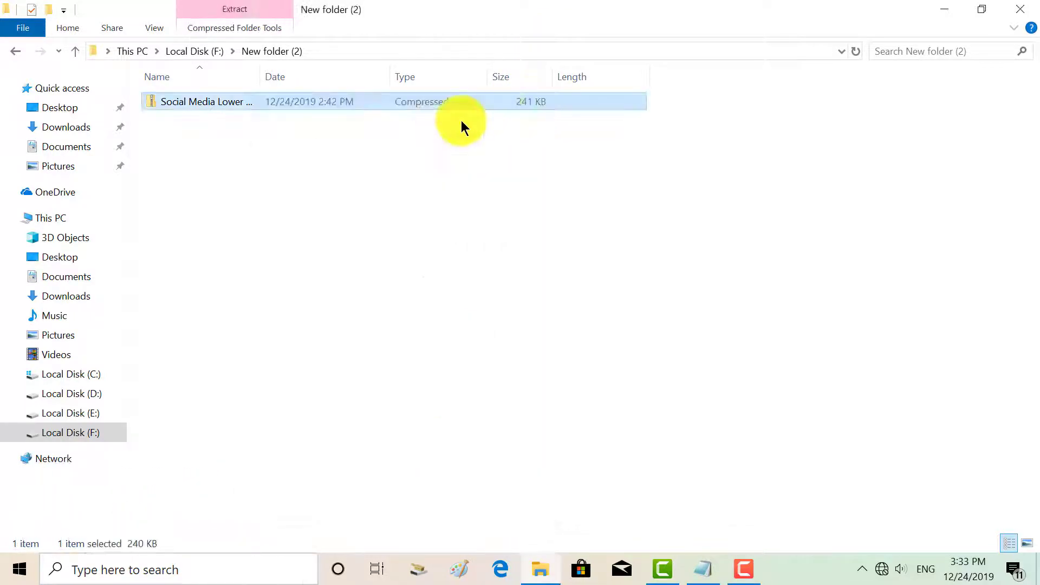
pyautogui.rightClick(213, 99)
pyautogui.moveTo(241, 168)
pyautogui.click(487, 204)
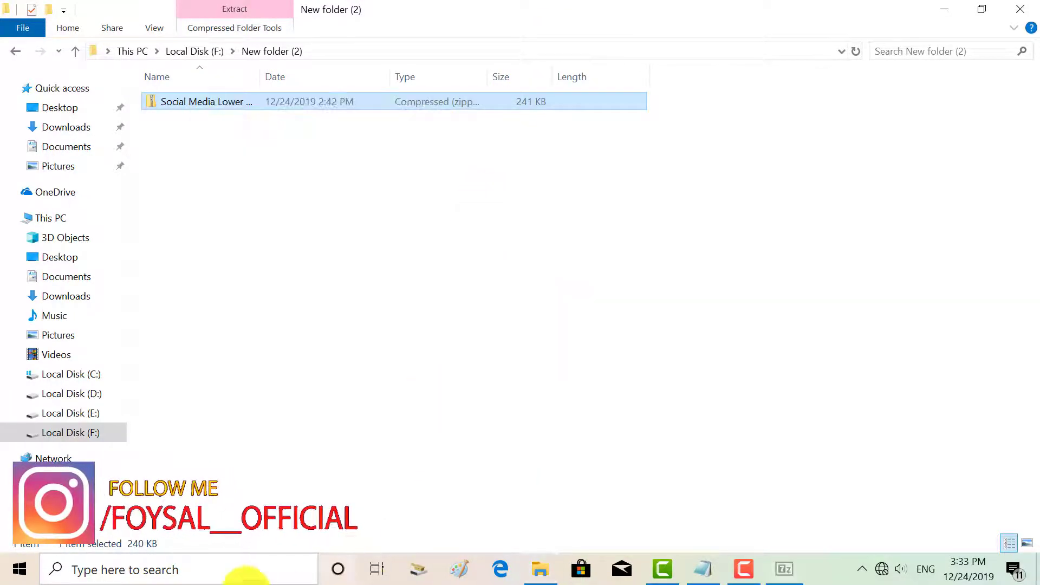
pyautogui.click(525, 386)
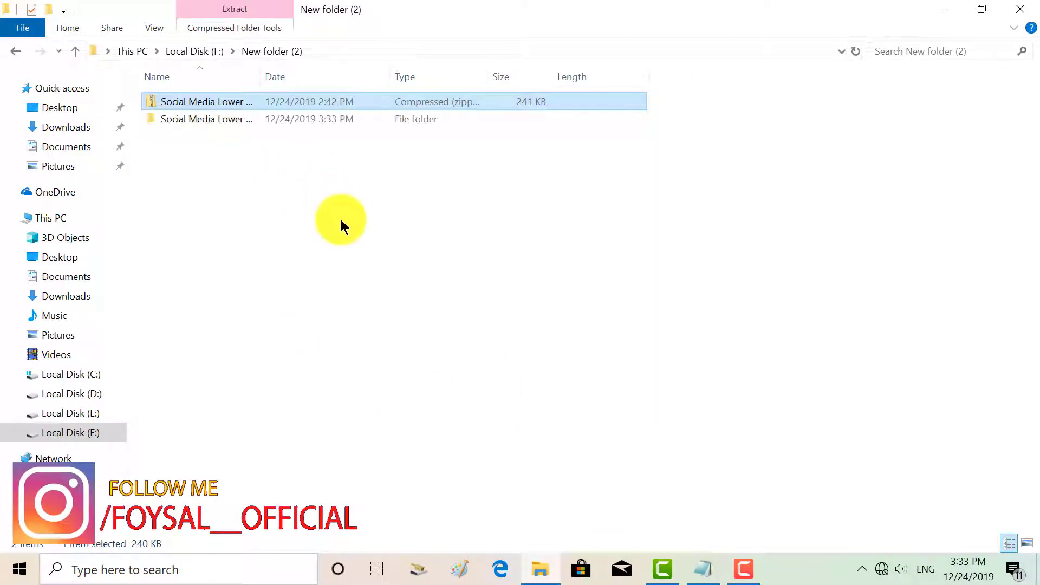
# Open Social_Media_Icons.aep from the extracted folder with Adobe After Effects CC 2015 and close the file window
pyautogui.doubleClick(204, 104)
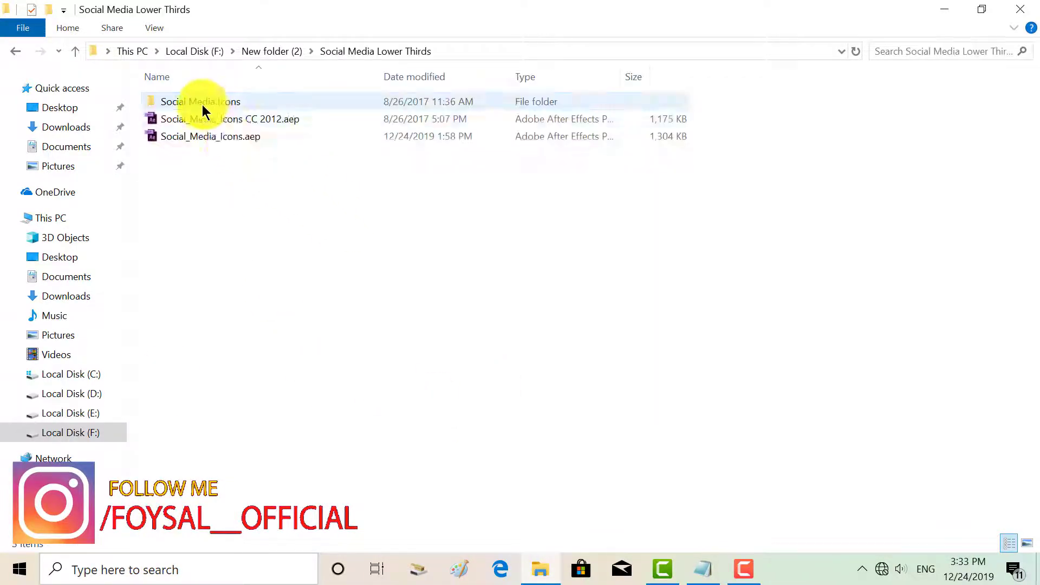
pyautogui.click(229, 133)
pyautogui.rightClick(229, 134)
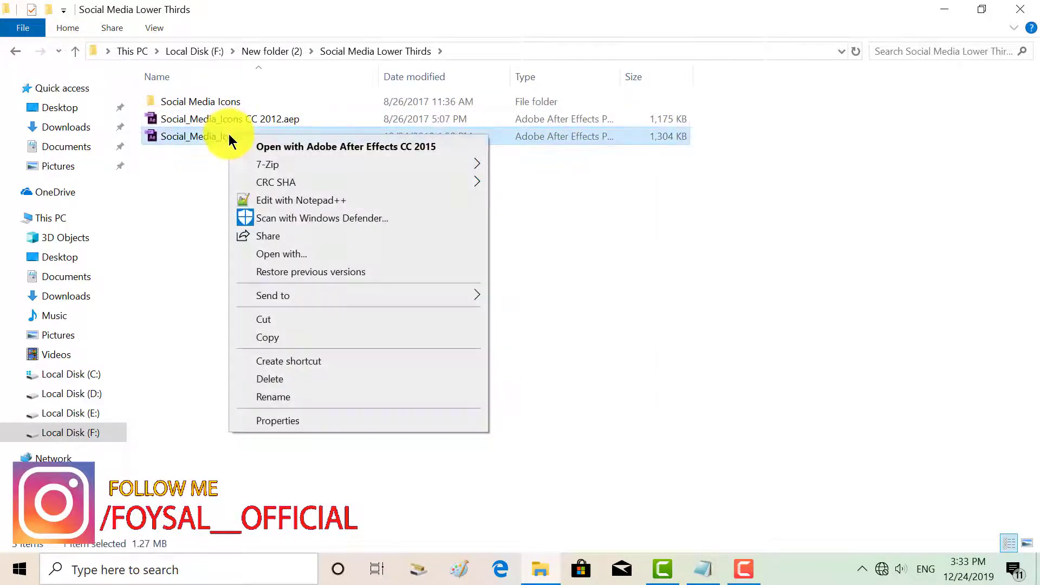
pyautogui.click(315, 145)
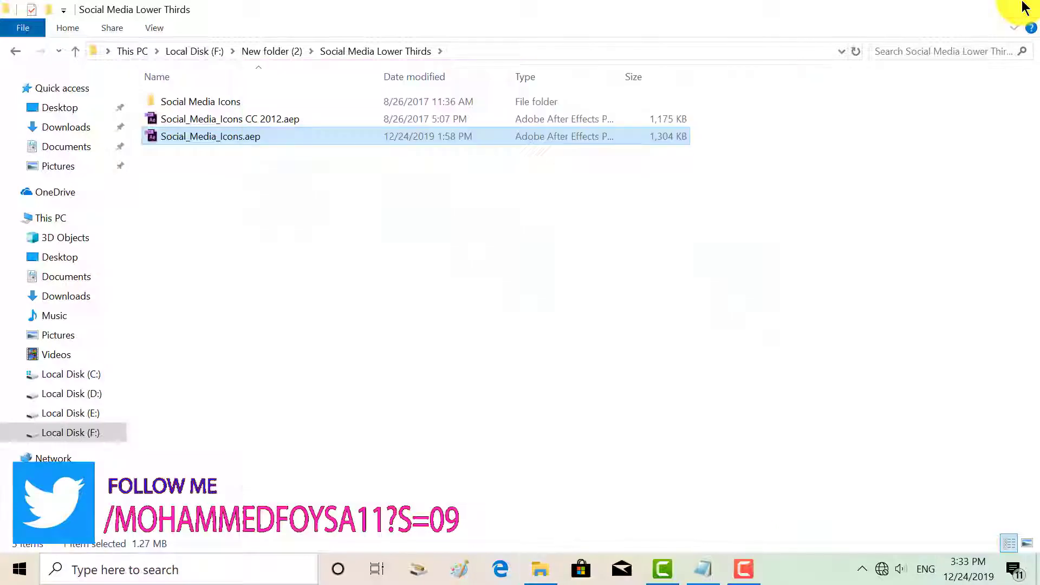
pyautogui.click(1019, 9)
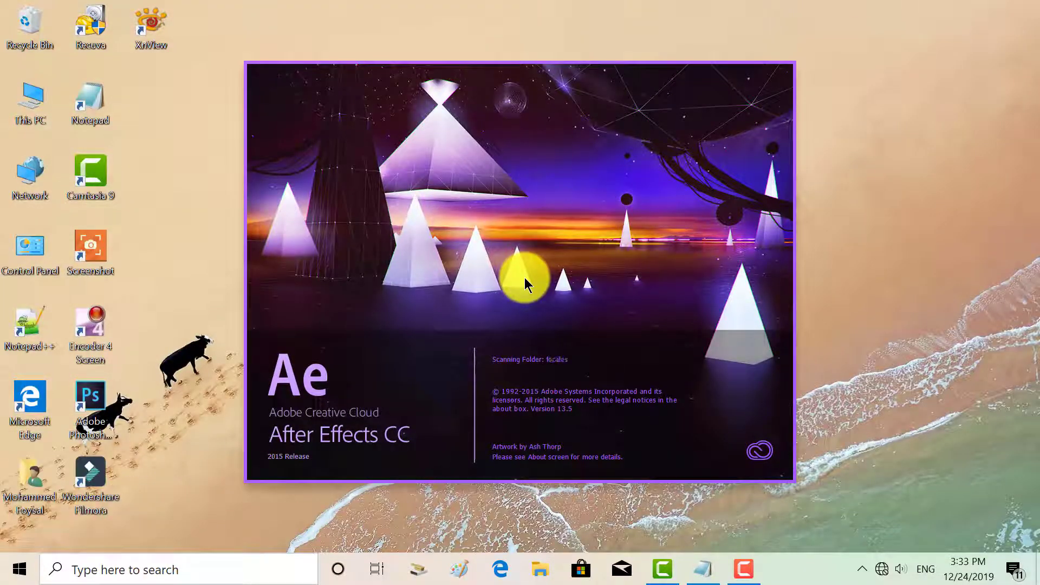
# Dismiss the missing-font and QuickTime warnings and maximize the After Effects window
pyautogui.moveTo(485, 347); pyautogui.dragTo(651, 371)
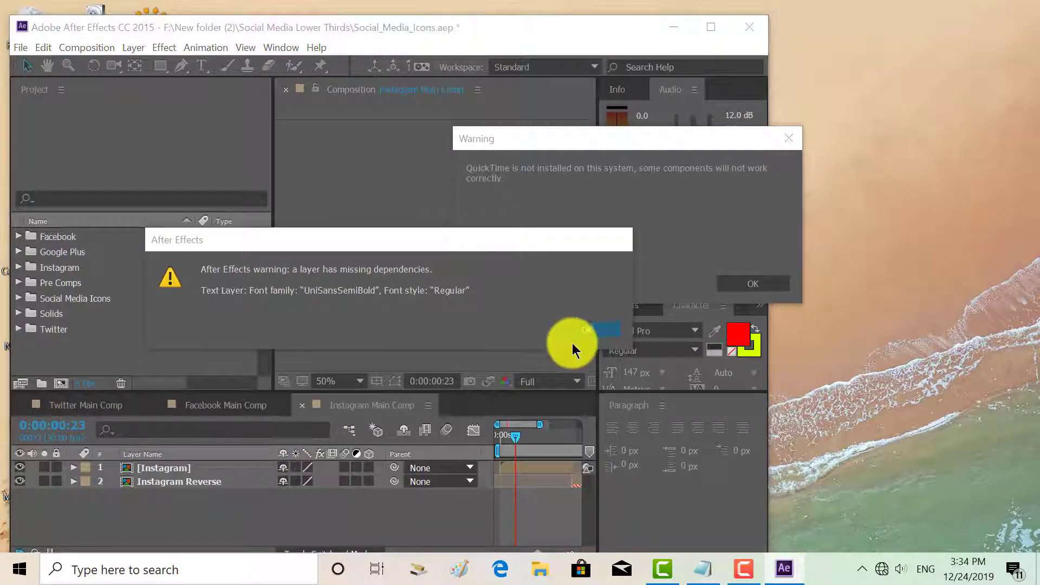
pyautogui.click(579, 330)
pyautogui.click(733, 282)
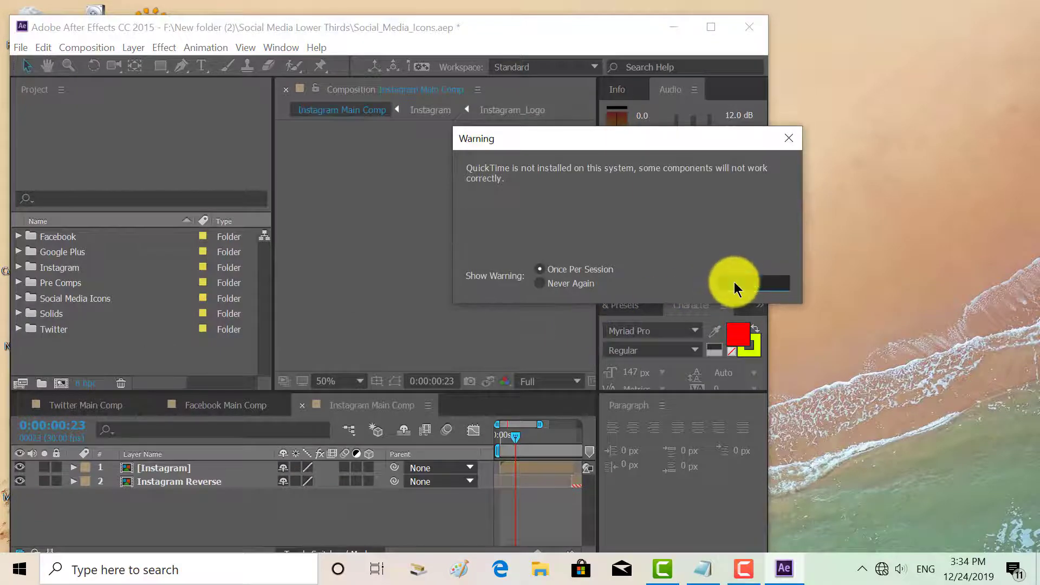
pyautogui.click(709, 24)
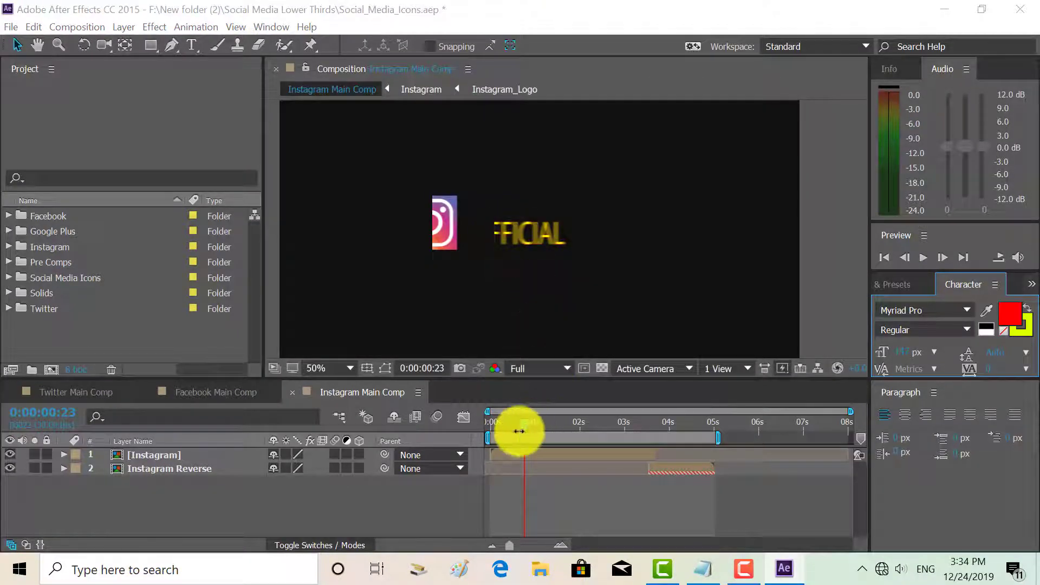
# Preview the Instagram Main Comp animation from 0:00:00:00
pyautogui.moveTo(523, 427); pyautogui.dragTo(464, 425)
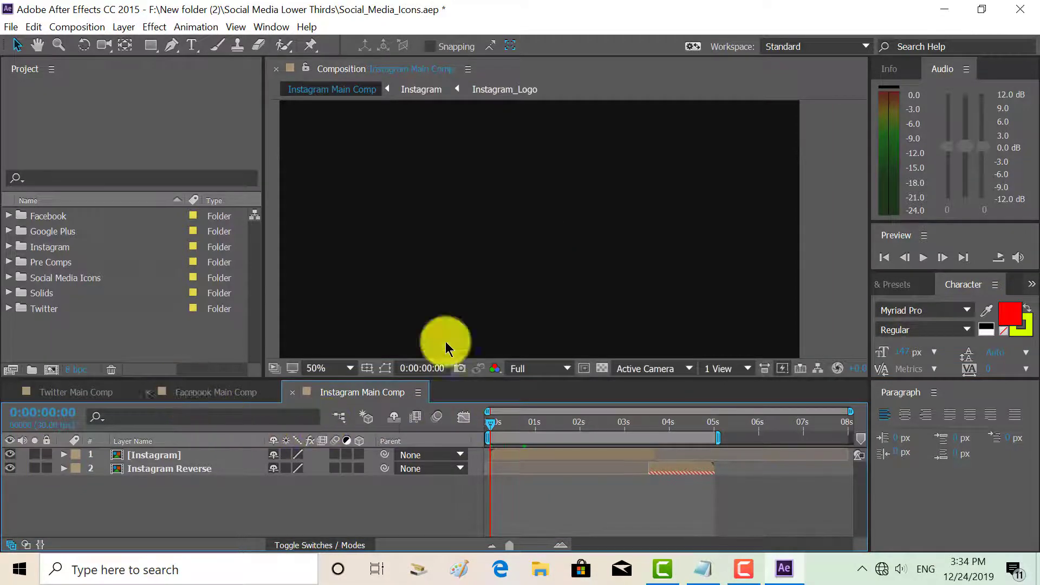
pyautogui.click(191, 387)
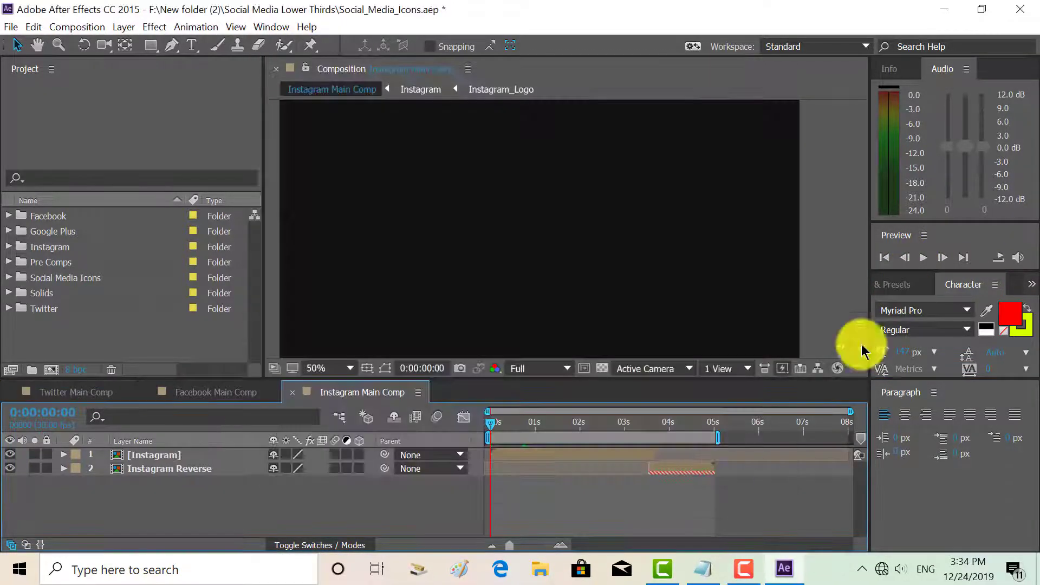
pyautogui.click(925, 258)
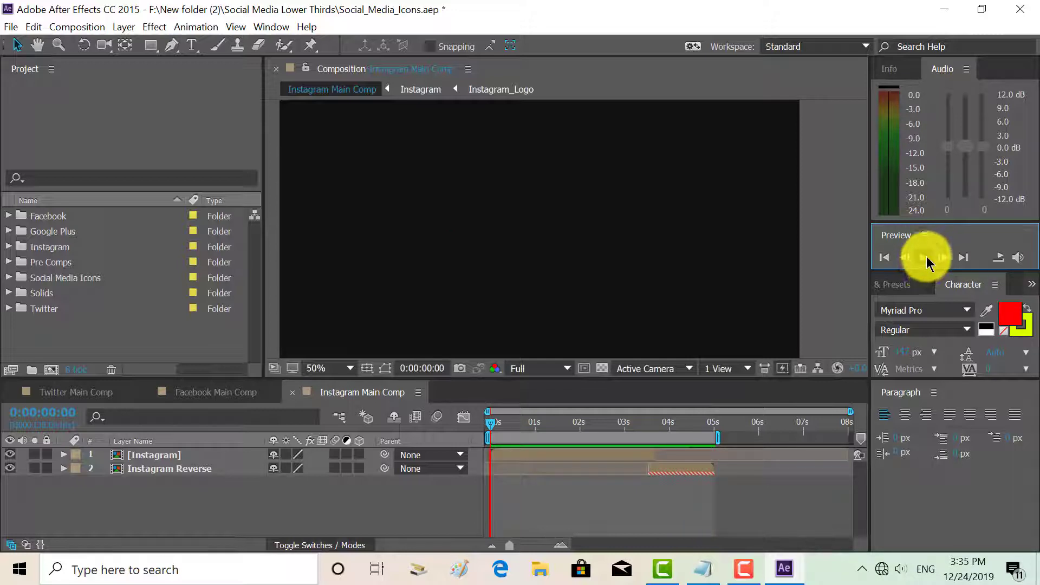
pyautogui.click(922, 257)
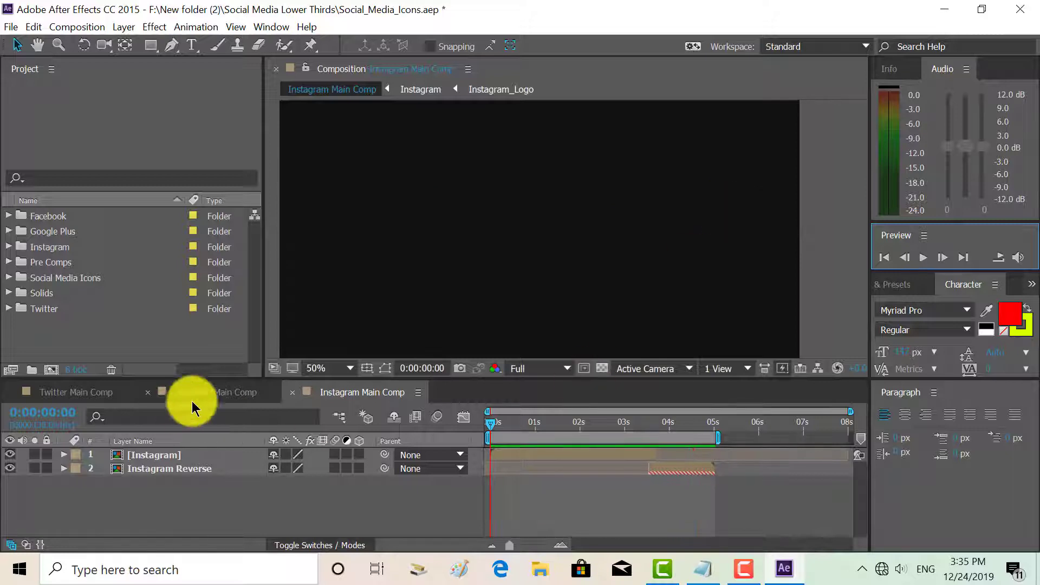
# Go from the Facebook Main Comp into its Facebook composition at 0:00:02:17 and clear the page-handle text below LIKE US
pyautogui.click(213, 393)
pyautogui.moveTo(491, 422); pyautogui.dragTo(605, 431)
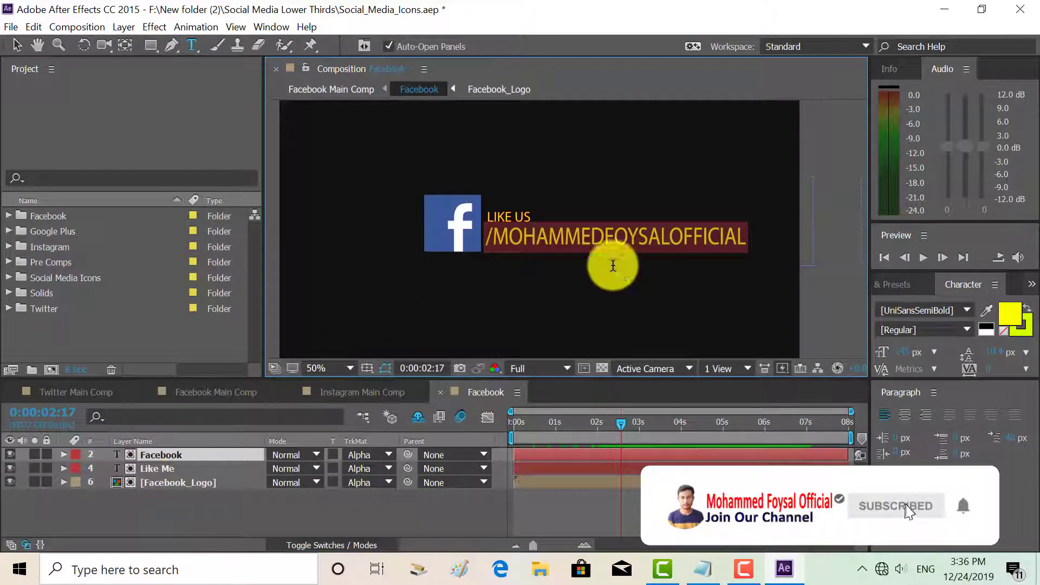
pyautogui.click(749, 243)
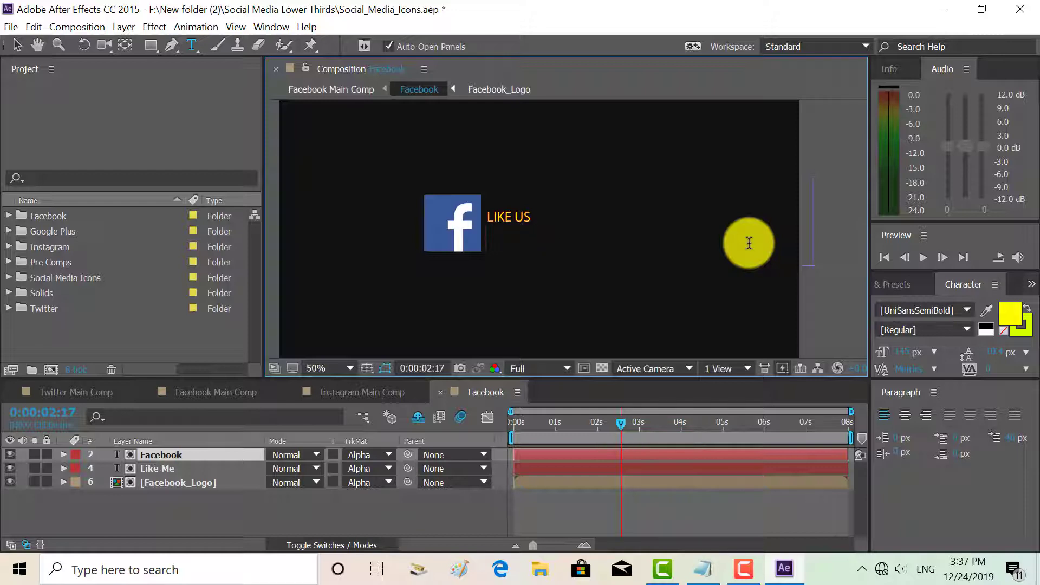
# Copy the "YOUR FacebooK URL" line from TEXT.txt in Notepad and paste it into the emptied Facebook text layer in After Effects
pyautogui.click(703, 568)
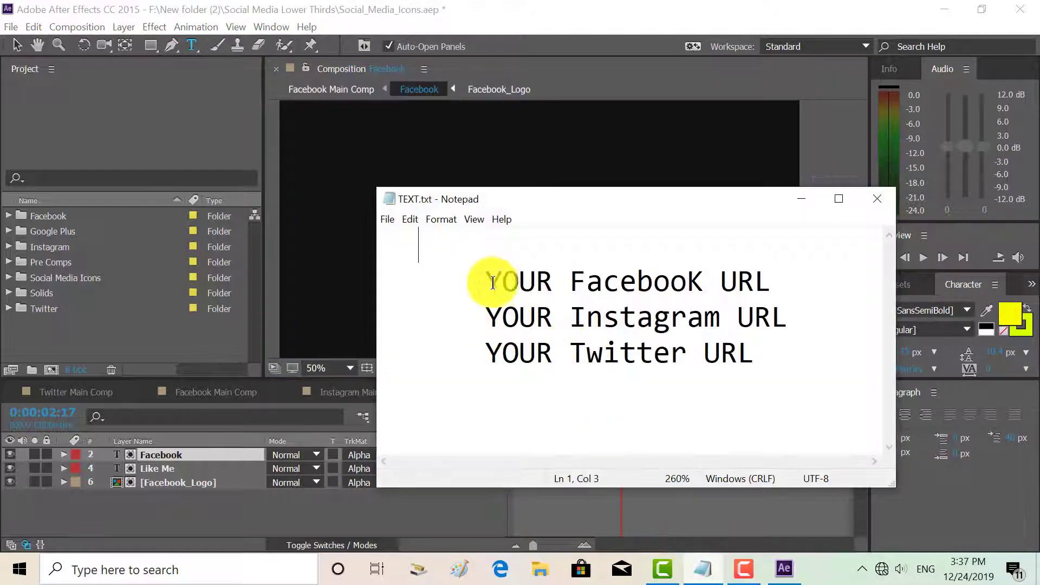
pyautogui.moveTo(485, 281); pyautogui.dragTo(789, 280)
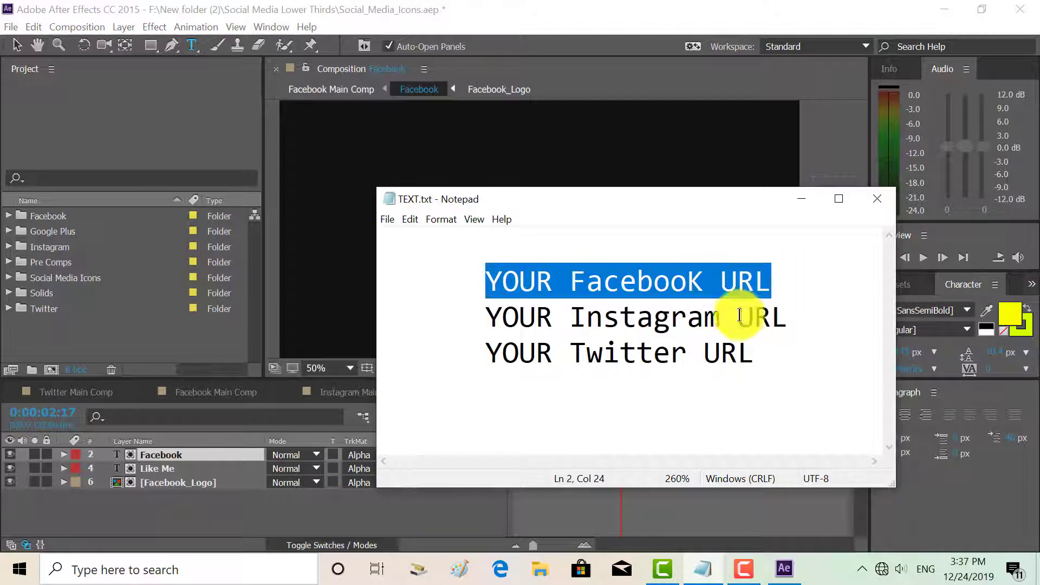
pyautogui.rightClick(699, 277)
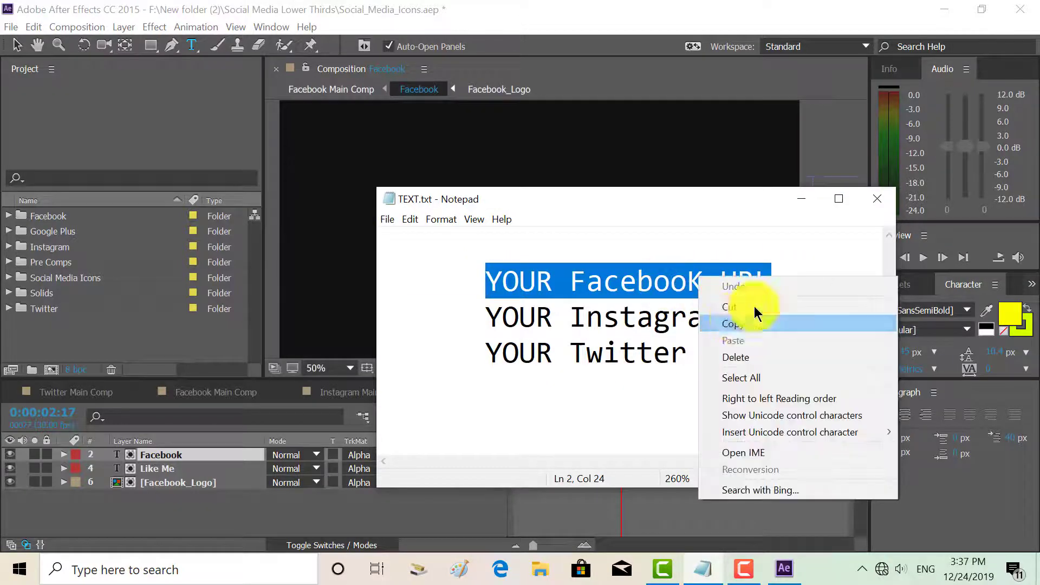
pyautogui.click(747, 324)
pyautogui.hotkey('alt', 'Tab')
pyautogui.click(510, 239)
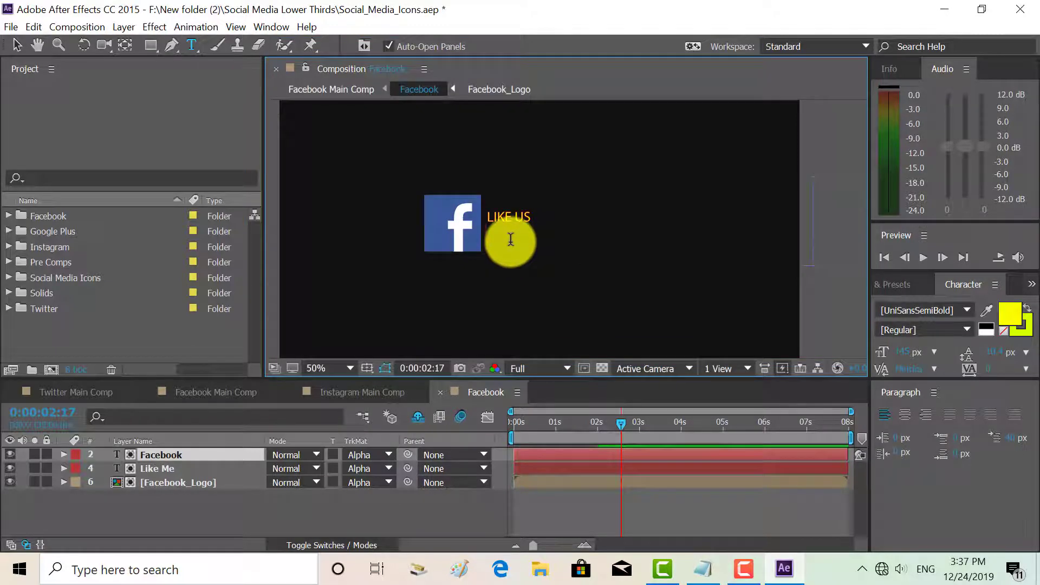
pyautogui.hotkey('ctrl', 'v')
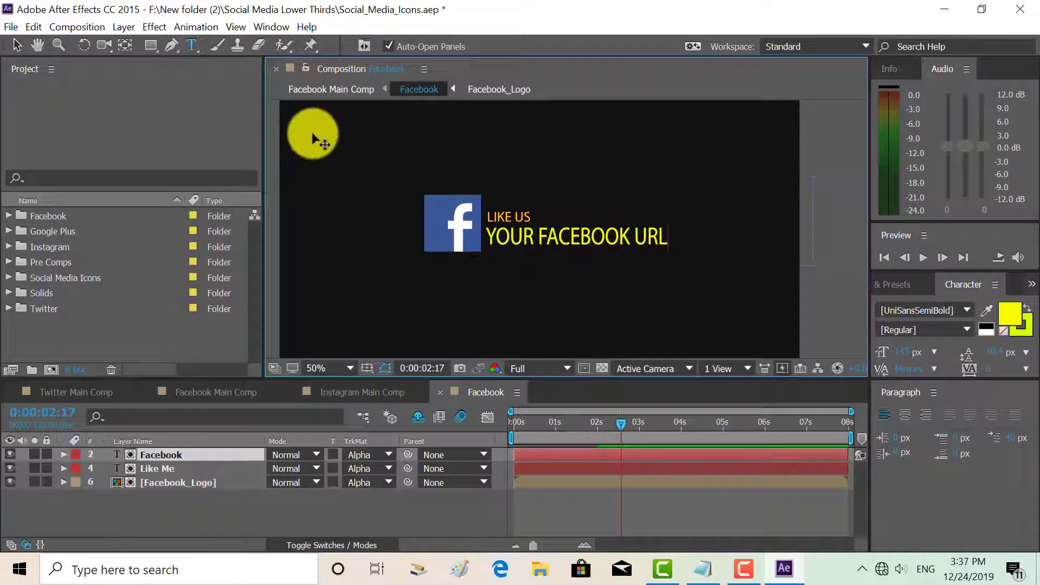
# Enlarge the YOUR FACEBOOK URL text and move it slightly down so it sits beside the logo below LIKE US
pyautogui.click(17, 45)
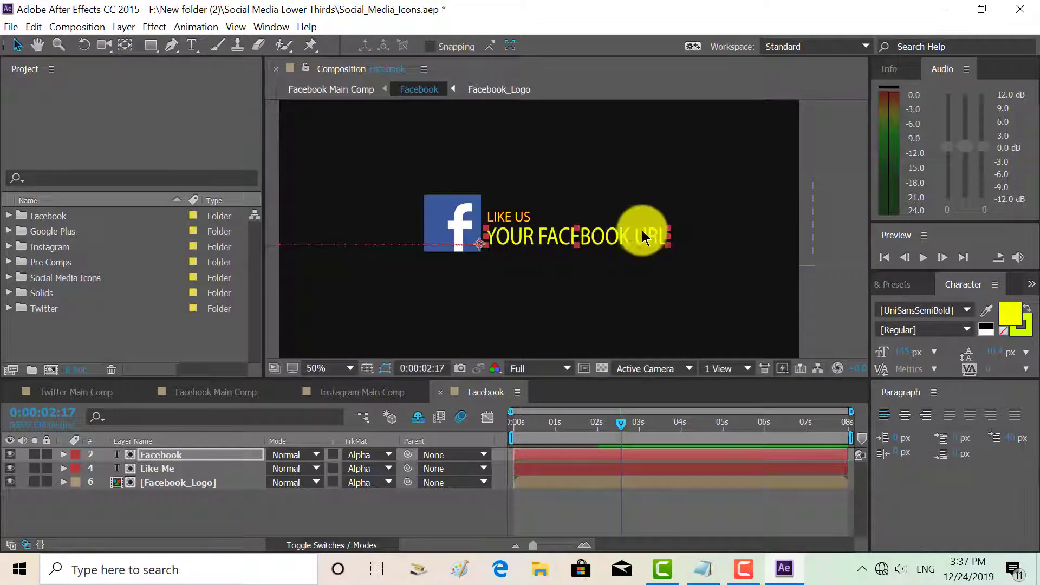
pyautogui.moveTo(667, 227); pyautogui.dragTo(557, 239)
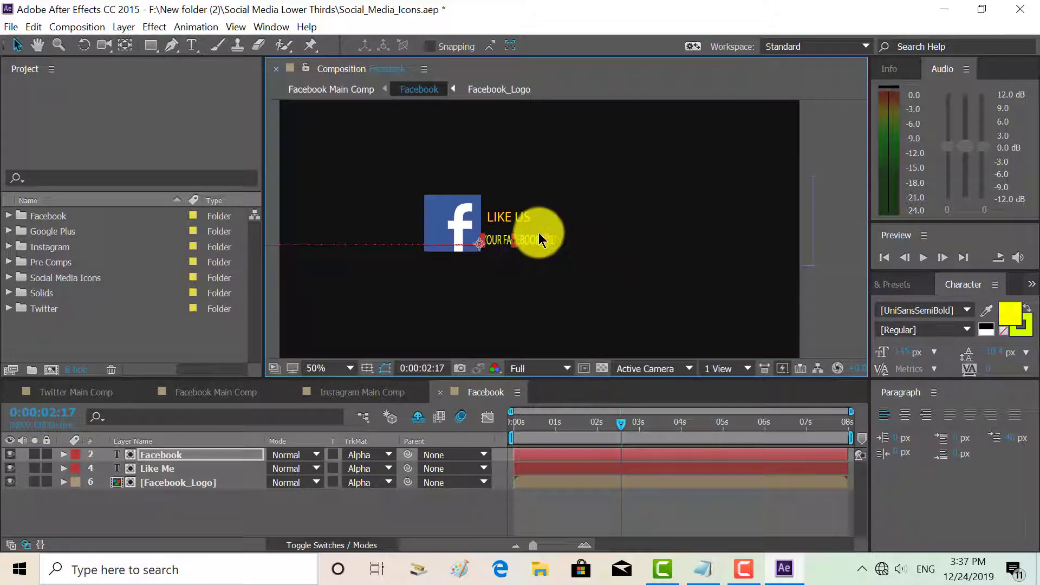
pyautogui.moveTo(733, 226); pyautogui.dragTo(750, 223)
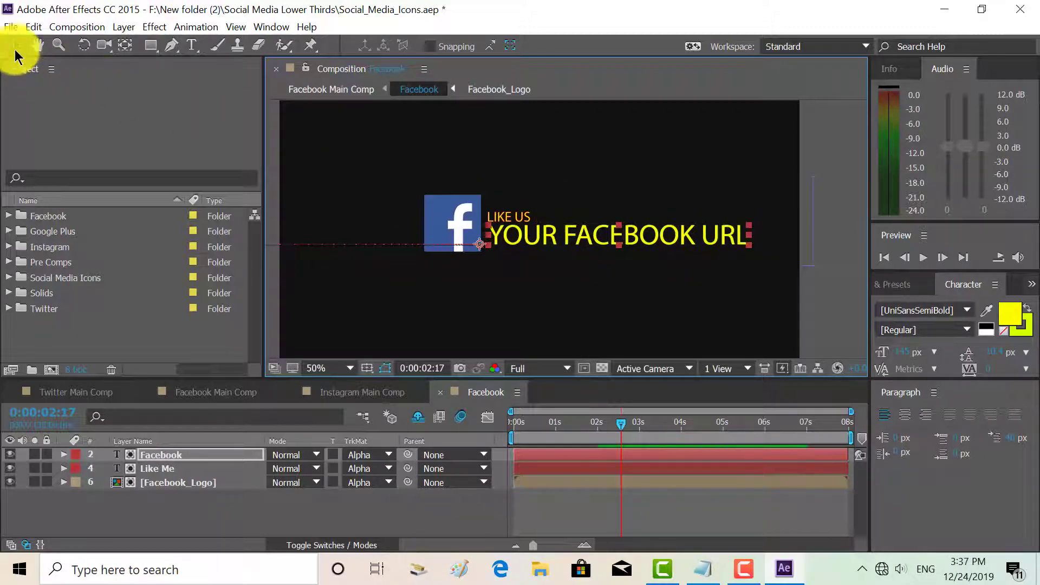
pyautogui.moveTo(594, 228)
pyautogui.mouseDown()
pyautogui.moveTo(644, 198)
pyautogui.moveTo(608, 119)
pyautogui.moveTo(629, 164)
pyautogui.moveTo(612, 236)
pyautogui.moveTo(596, 238)
pyautogui.mouseUp()
pyautogui.click(612, 186)
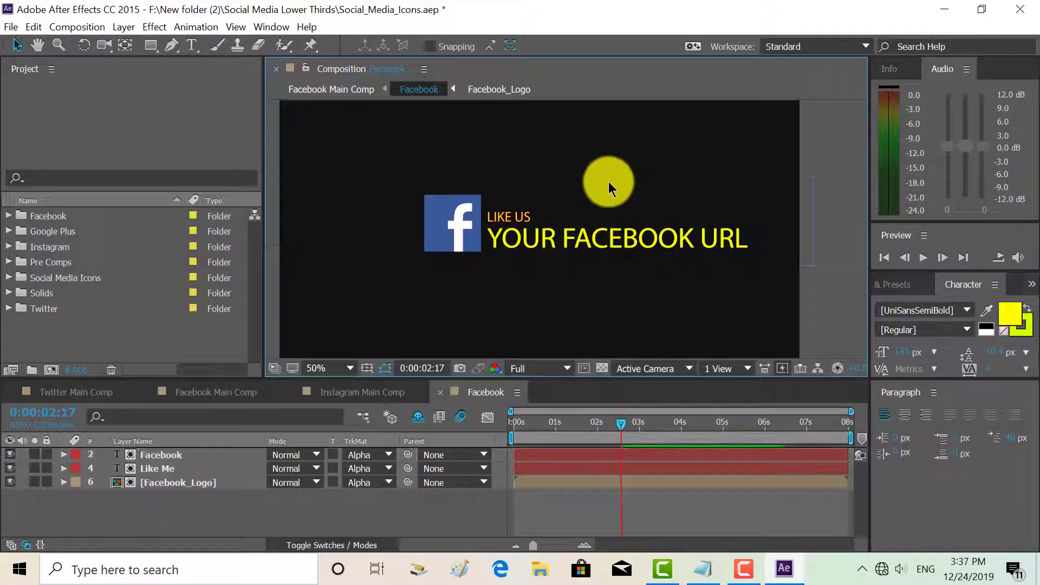
# Set the Facebook text layer's fill color to red FF0000
pyautogui.click(159, 457)
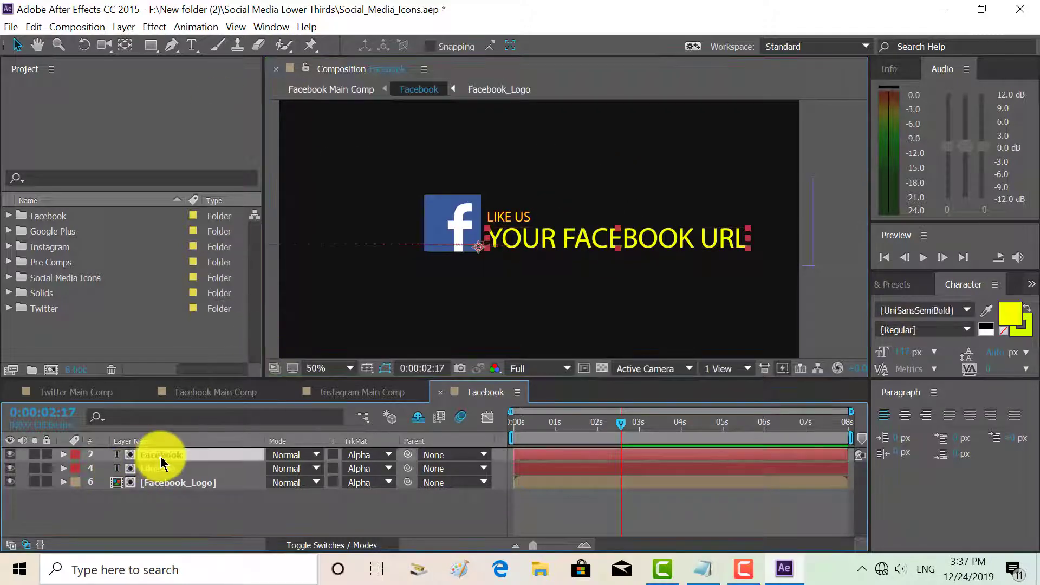
pyautogui.click(1011, 313)
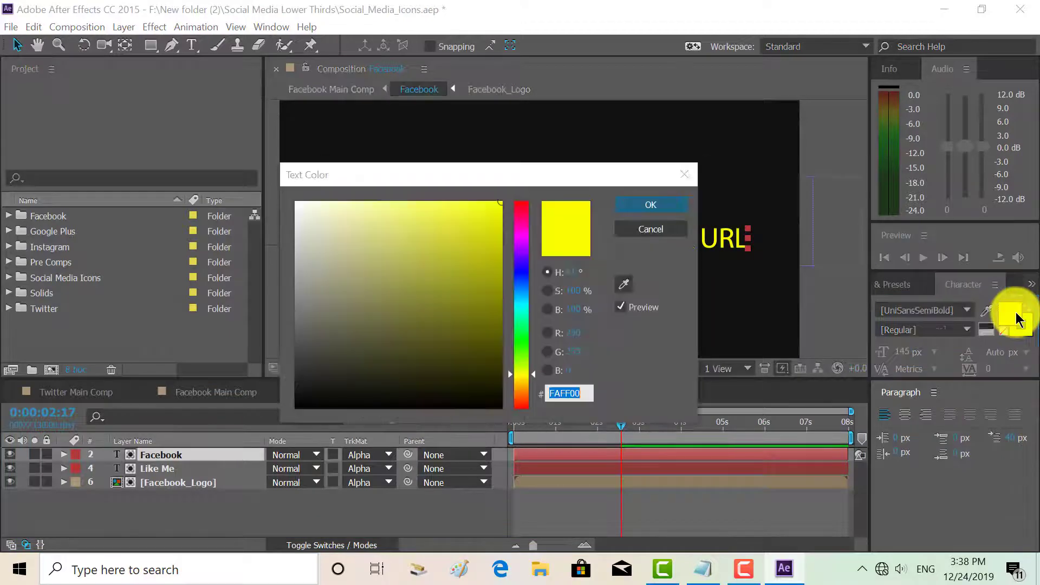
pyautogui.moveTo(531, 236); pyautogui.dragTo(531, 204)
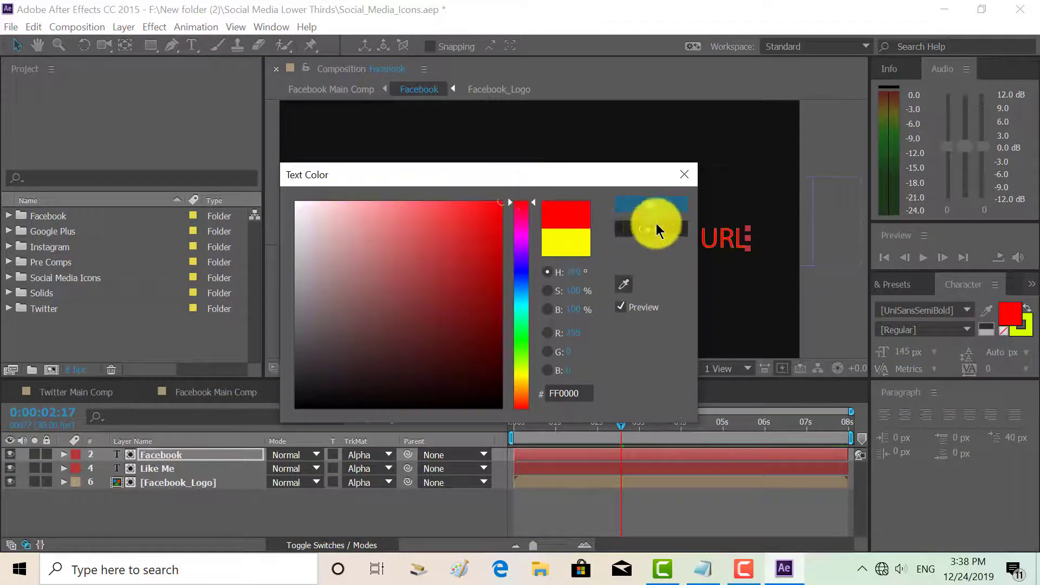
pyautogui.click(652, 206)
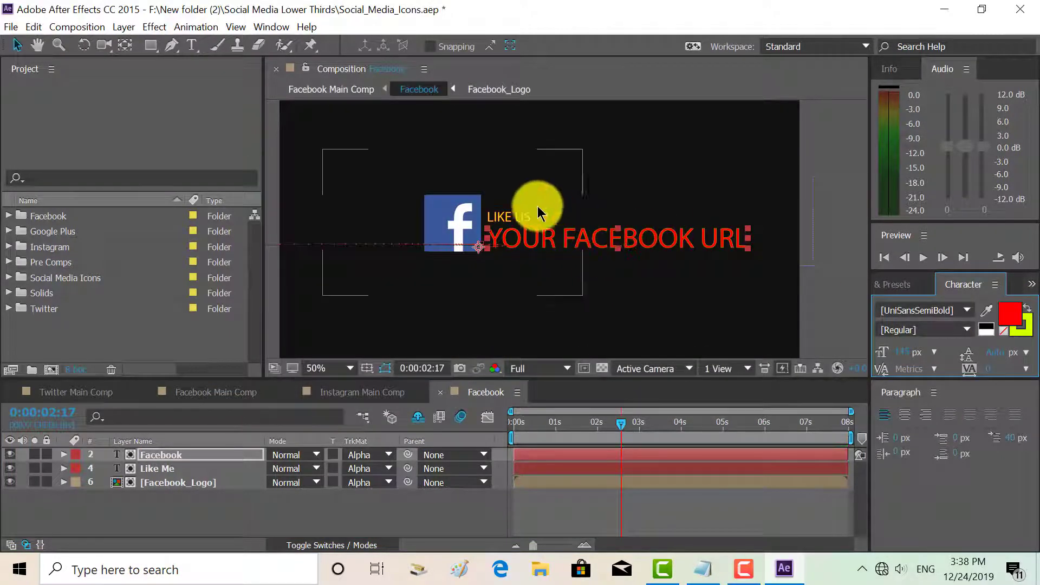
# Retype the Like Me layer's text as "LIKE US" and set the text fill color to blue 2619FF
pyautogui.click(184, 469)
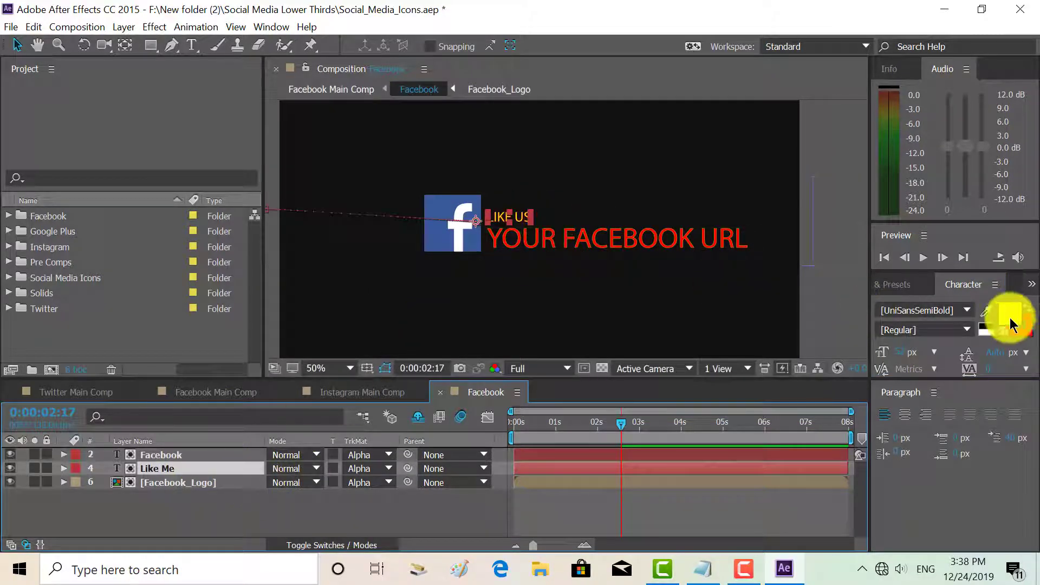
pyautogui.doubleClick(538, 217)
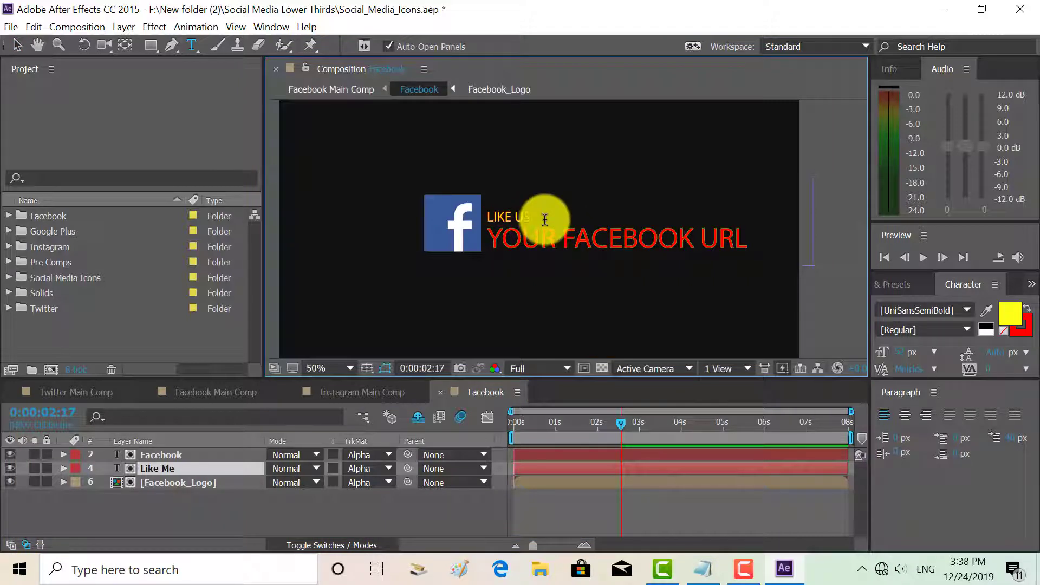
pyautogui.write('LIKE US')
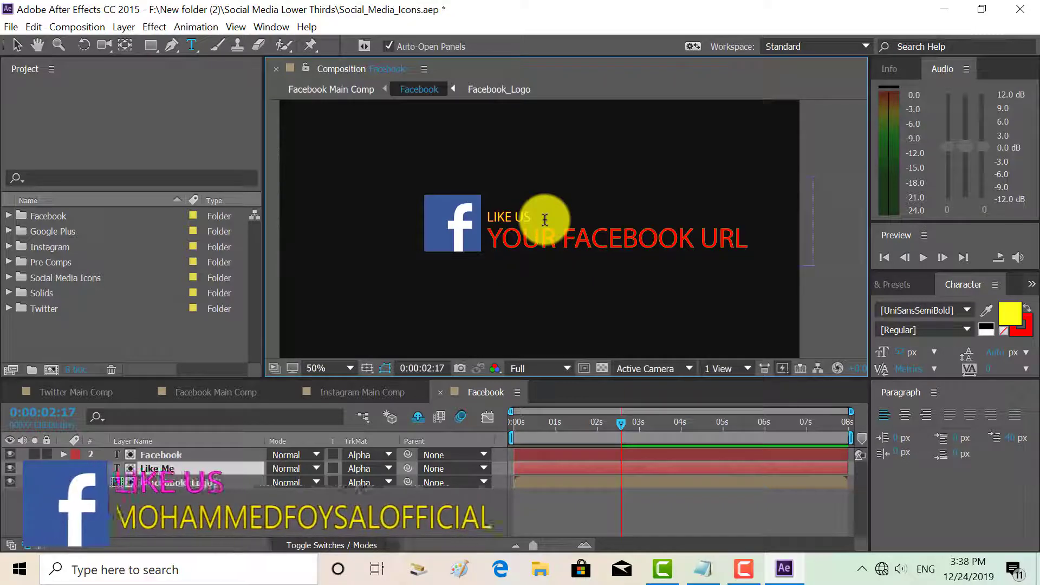
pyautogui.click(1009, 313)
pyautogui.moveTo(531, 274)
pyautogui.mouseDown()
pyautogui.moveTo(531, 390)
pyautogui.moveTo(524, 268)
pyautogui.mouseUp()
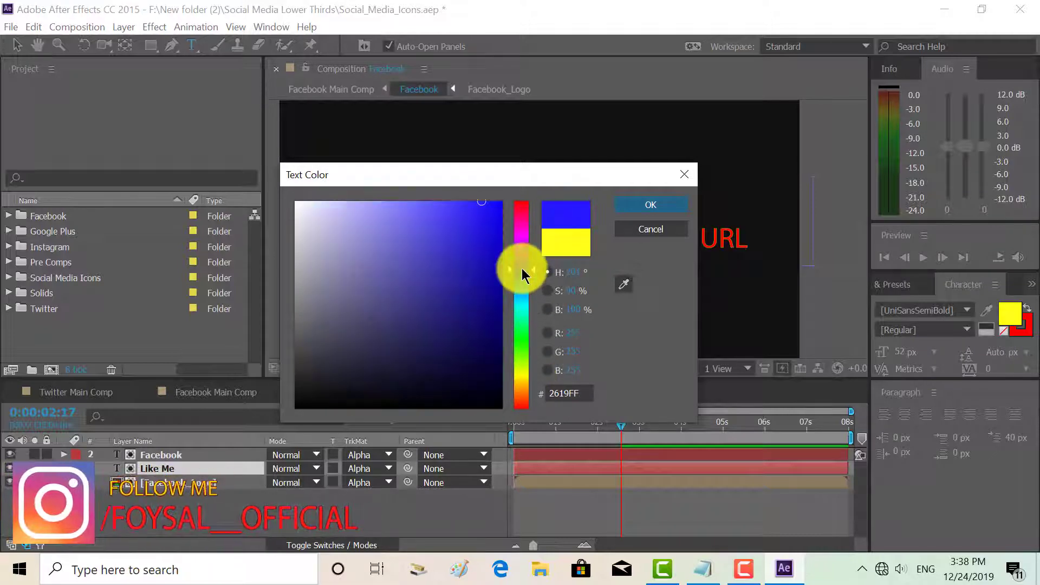
pyautogui.click(661, 205)
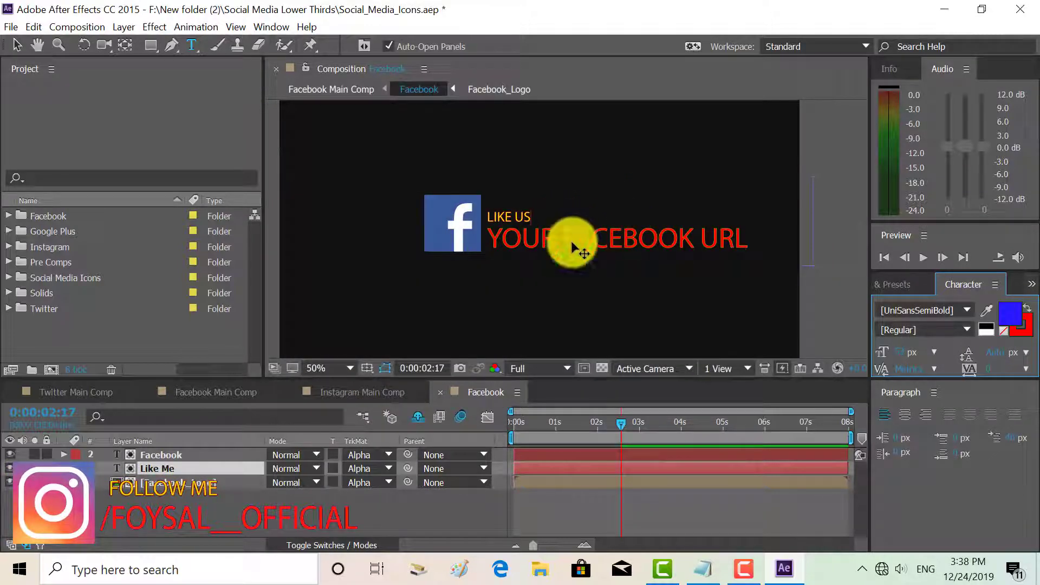
# Set the Like Me layer's stroke color to blue 2E00FF, and enlarge the LIKE US text above the Facebook URL
pyautogui.click(1020, 334)
pyautogui.moveTo(511, 233)
pyautogui.mouseDown()
pyautogui.moveTo(515, 278)
pyautogui.moveTo(525, 270)
pyautogui.mouseUp()
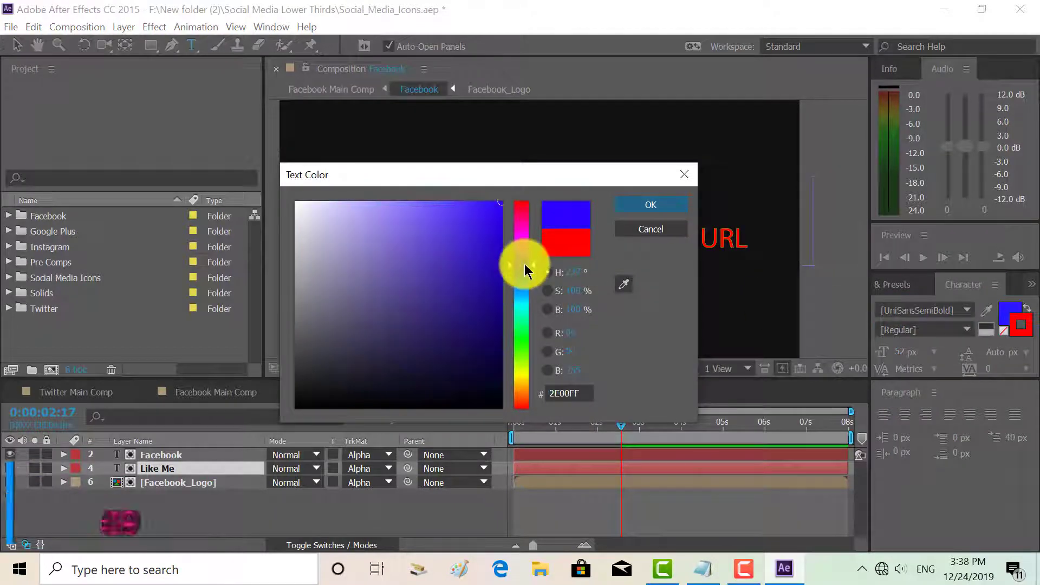
pyautogui.click(652, 206)
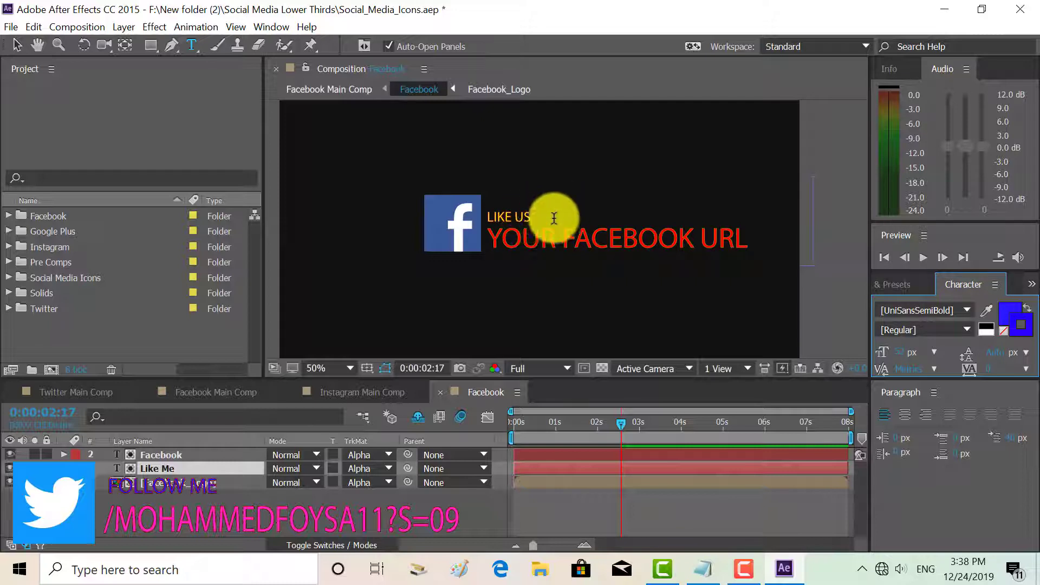
pyautogui.click(22, 46)
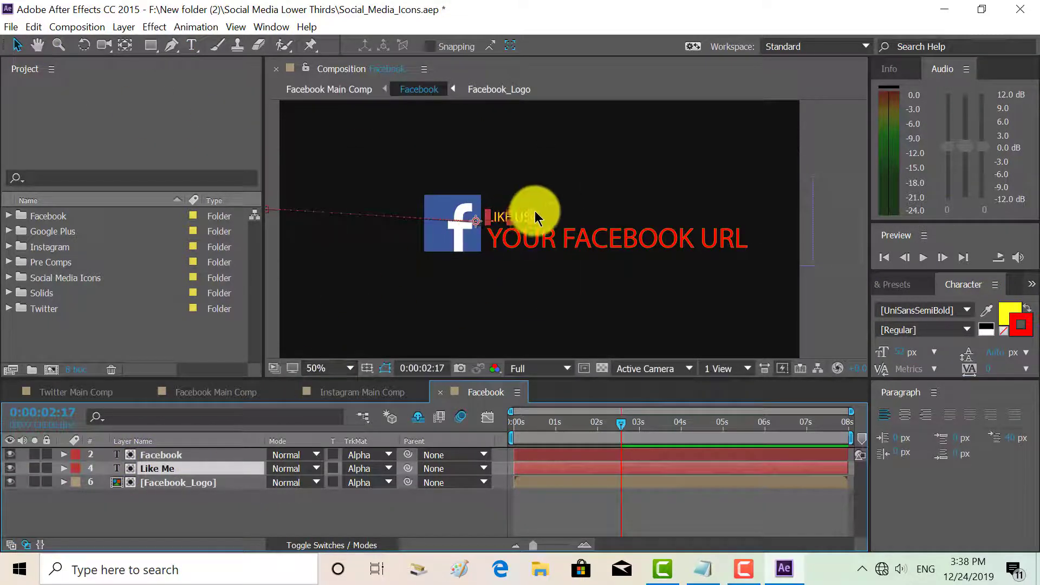
pyautogui.click(535, 214)
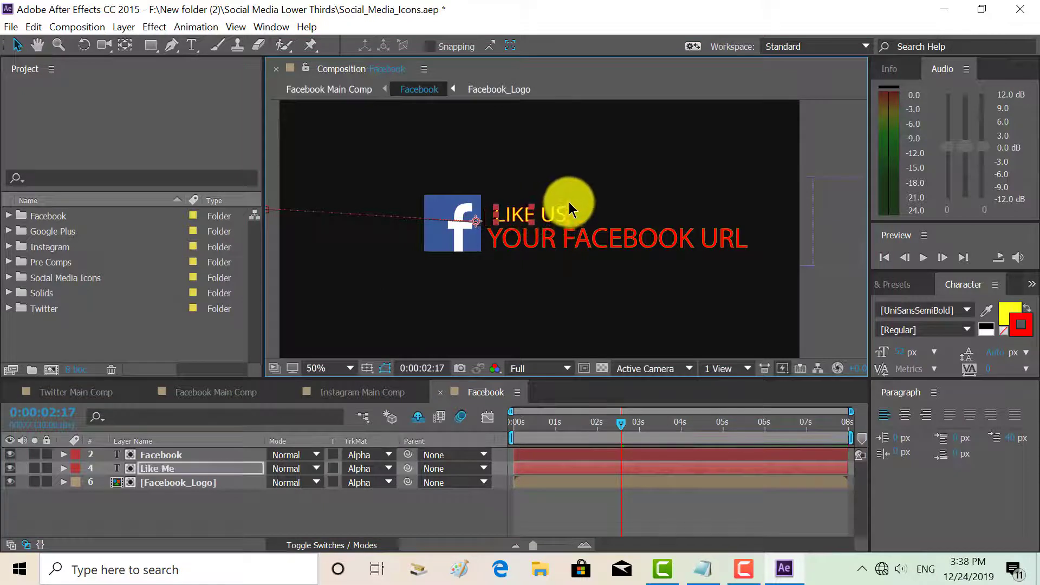
pyautogui.click(609, 211)
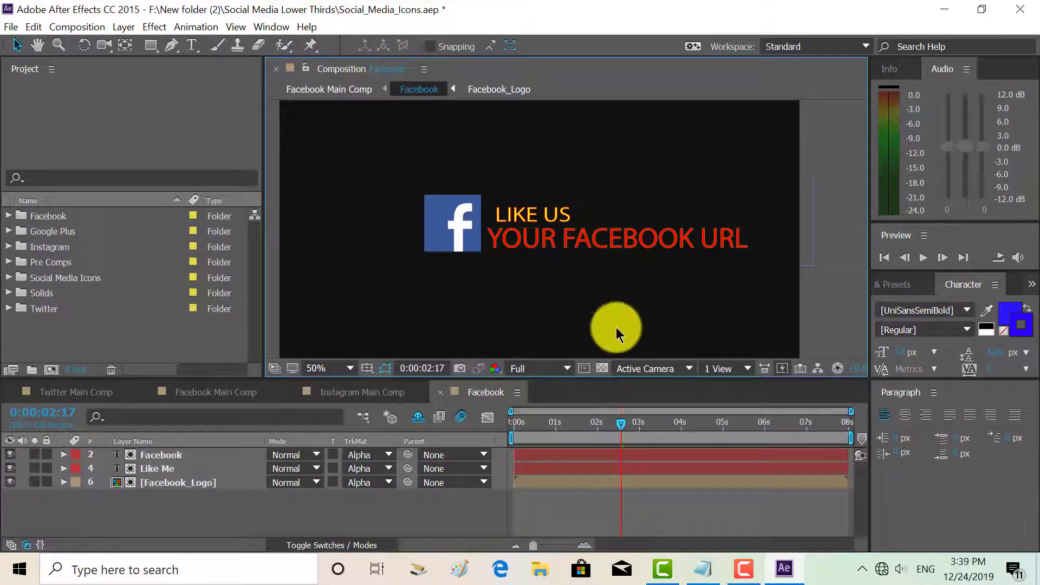
# Play the Facebook composition's animation from the beginning, and stop the preview
pyautogui.moveTo(623, 425); pyautogui.dragTo(502, 425)
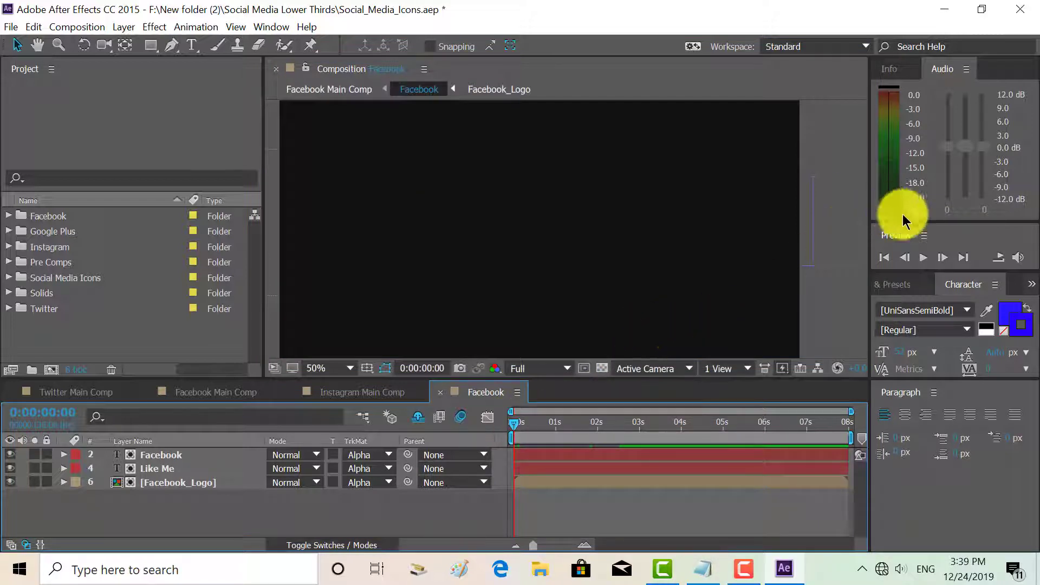
pyautogui.click(923, 259)
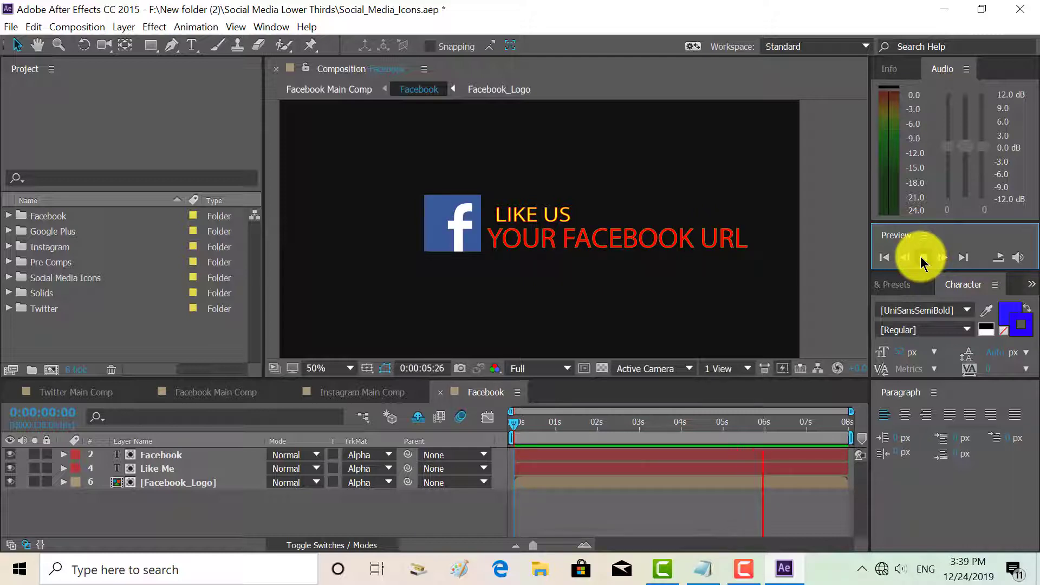
pyautogui.click(924, 258)
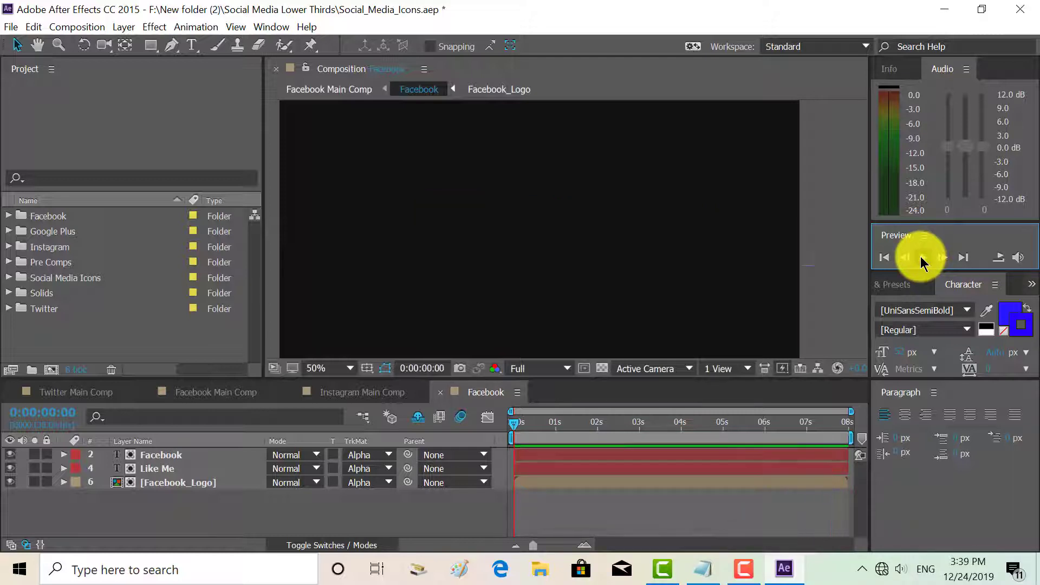
# Open the Instagram Main Comp, preview its lower third animation, and stop playback with the full text in view
pyautogui.click(344, 396)
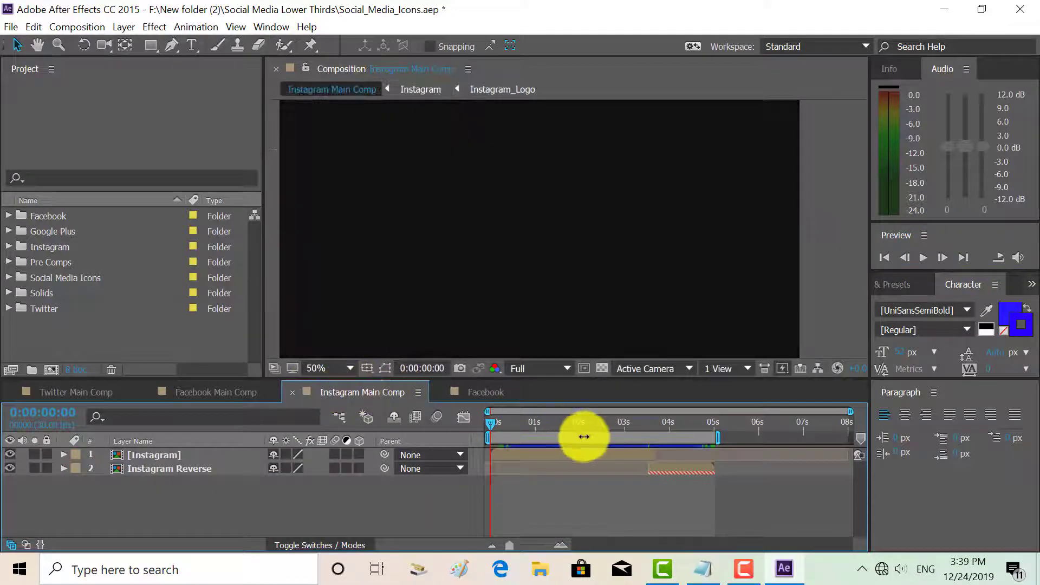
pyautogui.click(919, 259)
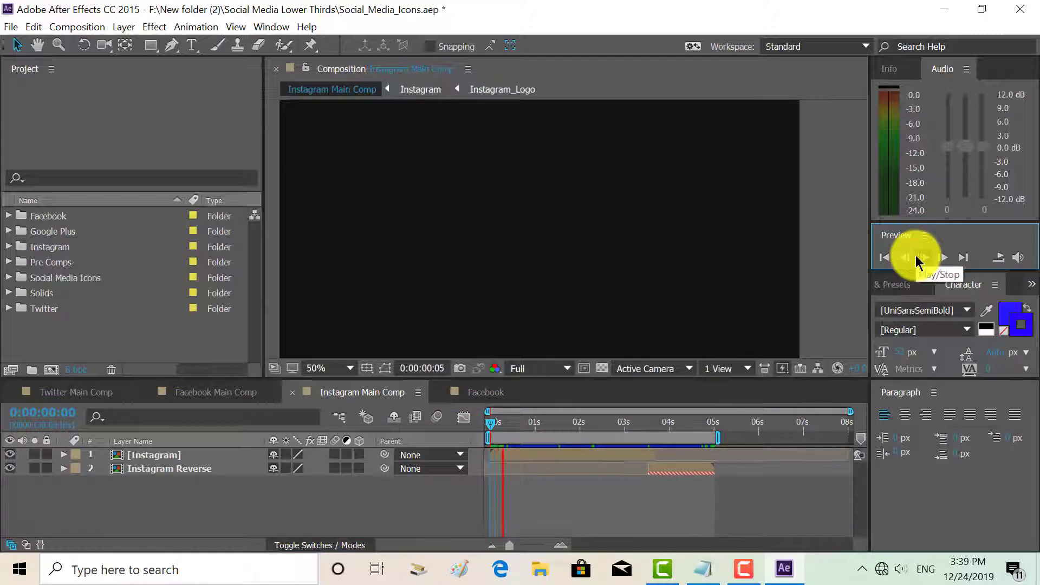
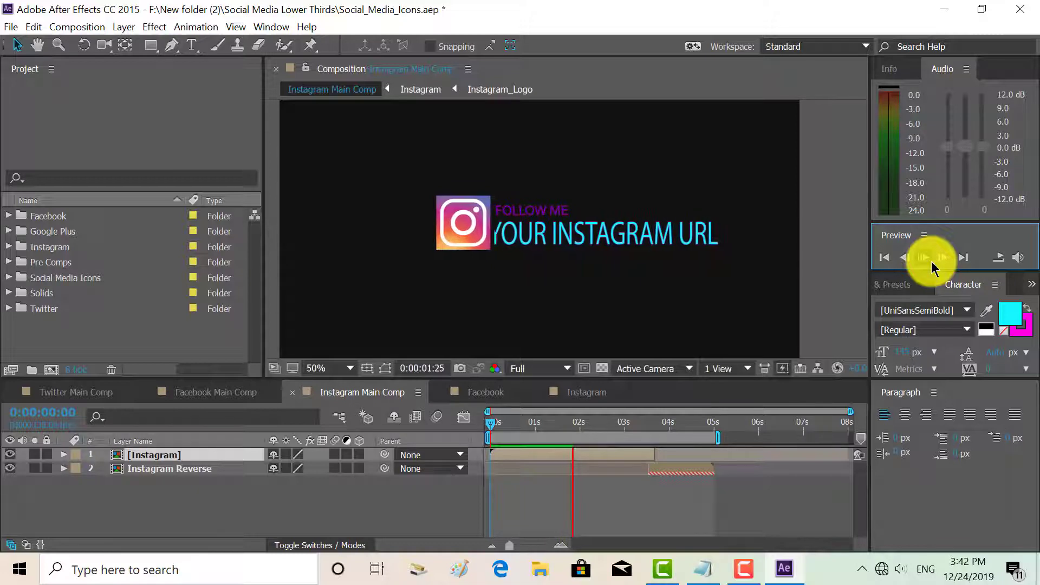
pyautogui.click(931, 261)
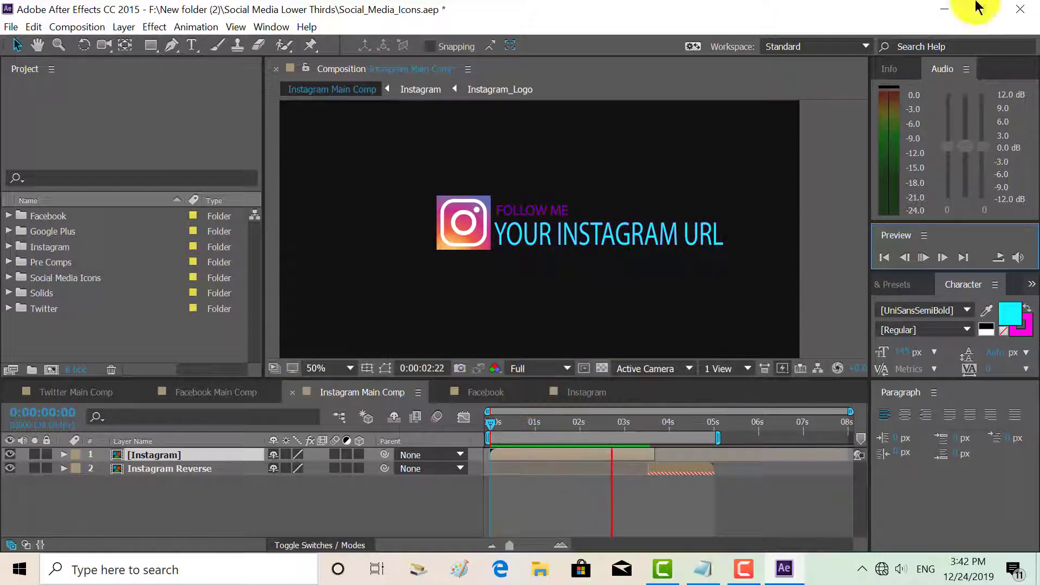
pyautogui.click(924, 258)
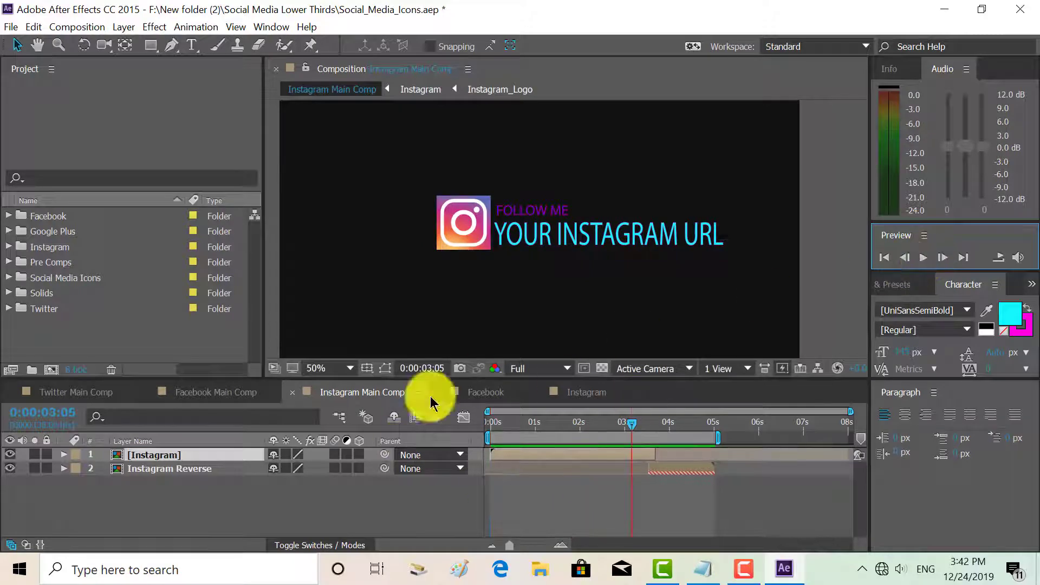
# Open the nested Instagram composition and select its YOUR Instagram URL text layer
pyautogui.doubleClick(190, 456)
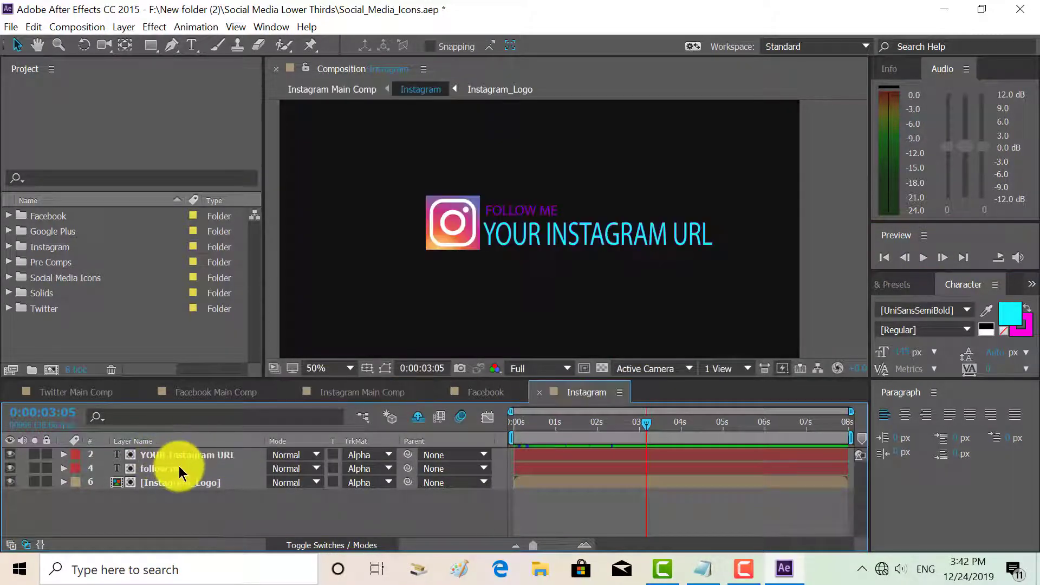
pyautogui.click(185, 455)
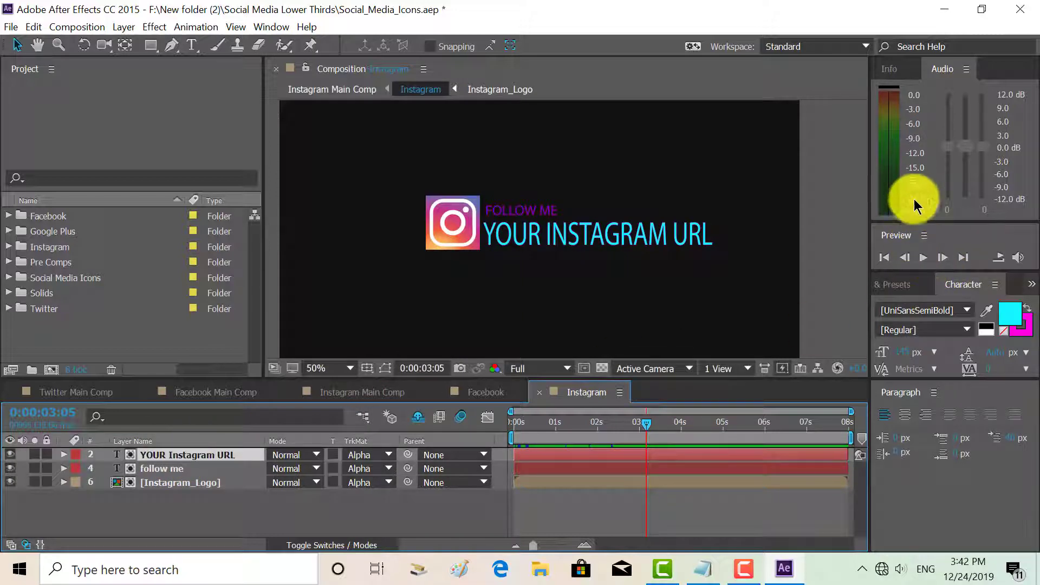
pyautogui.click(969, 329)
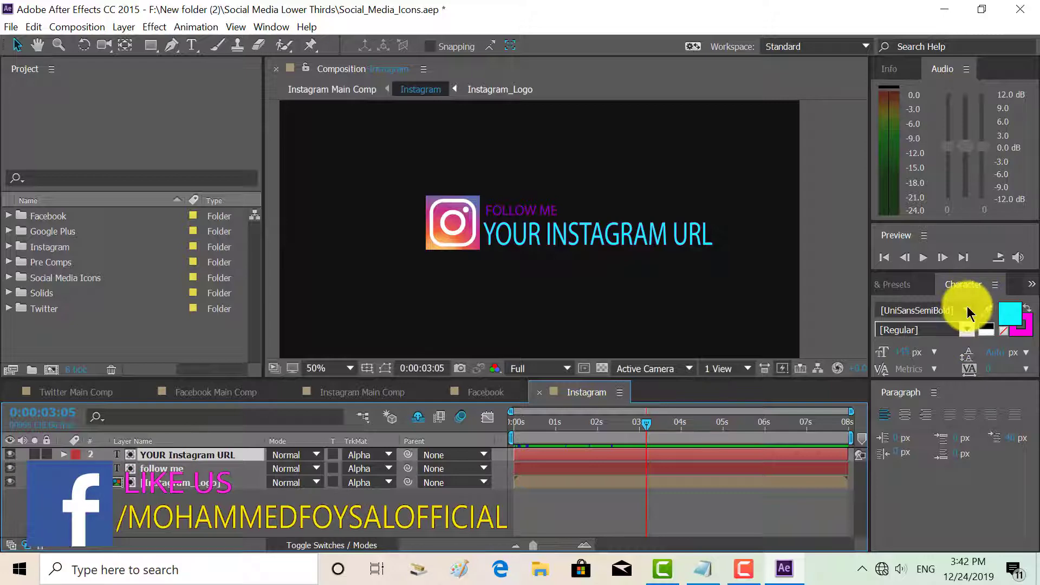
# Try the Segoe Print, Segoe UI Historic and SumeshwariMJ fonts on the YOUR Instagram URL text
pyautogui.click(967, 308)
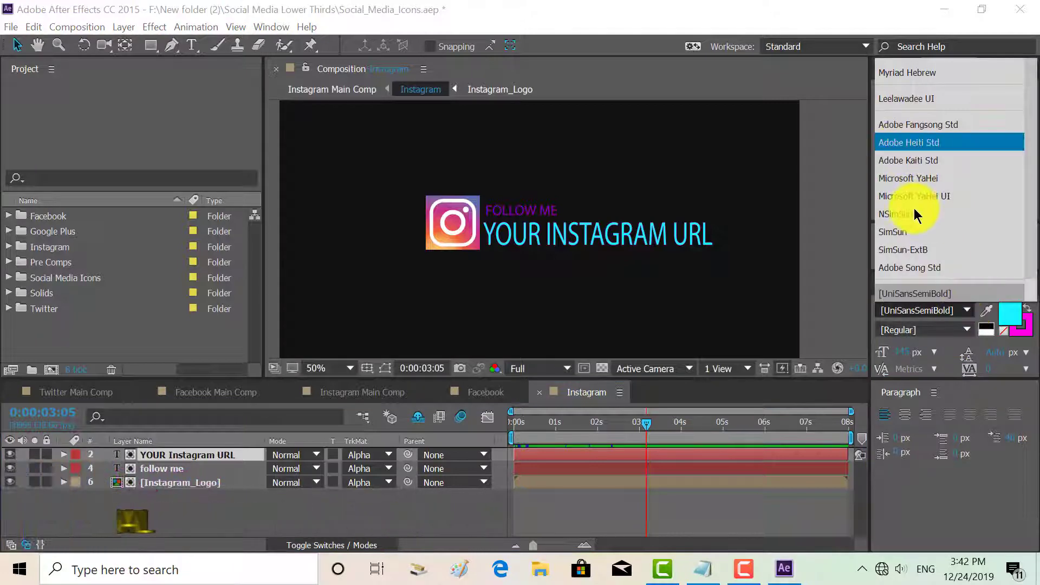
pyautogui.scroll(-15, 916, 214)
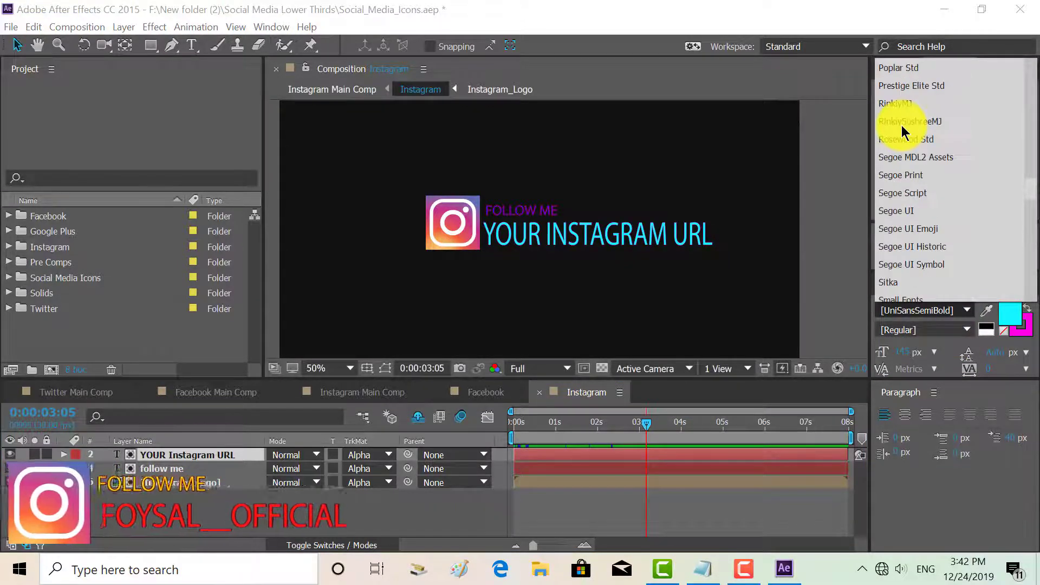
pyautogui.scroll(-7, 896, 157)
pyautogui.scroll(4, 901, 139)
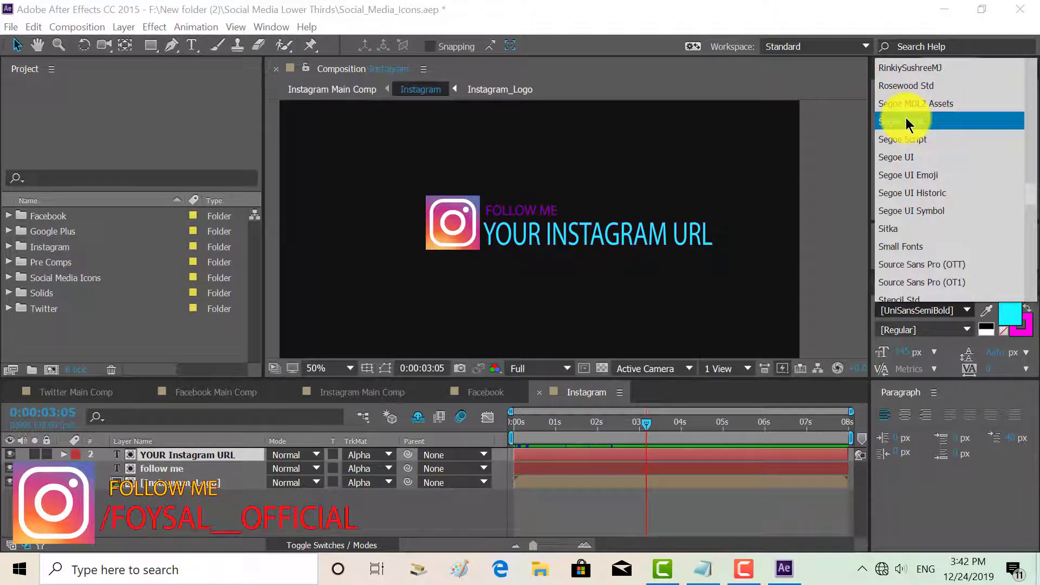
pyautogui.click(940, 327)
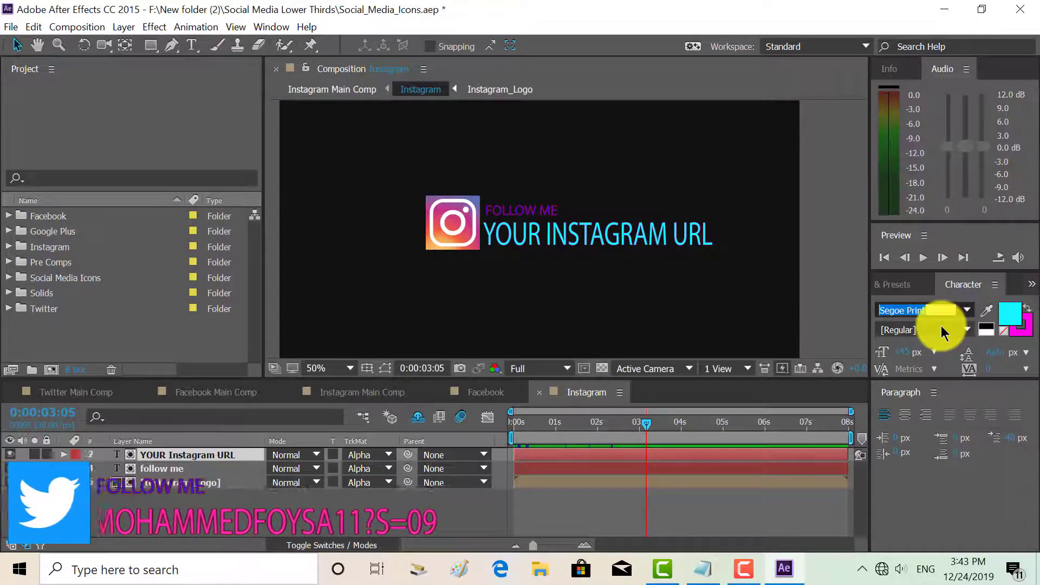
pyautogui.click(941, 328)
pyautogui.click(966, 308)
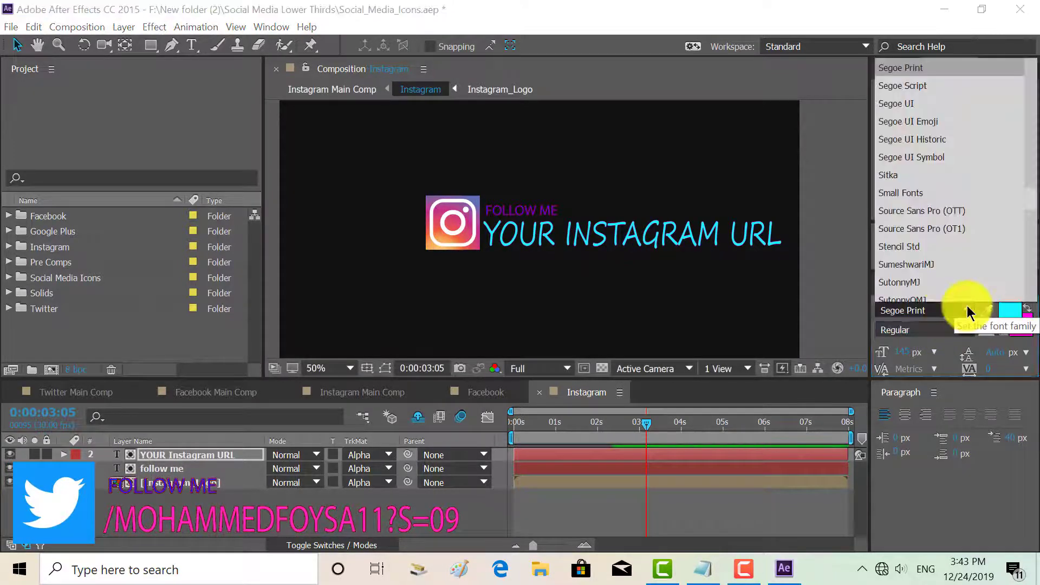
pyautogui.click(917, 139)
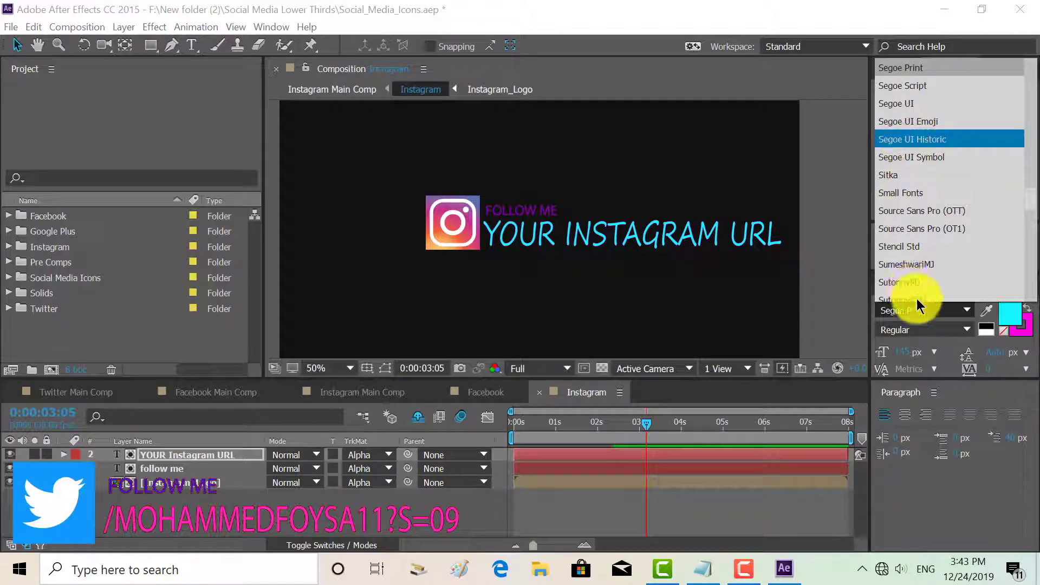
pyautogui.click(966, 310)
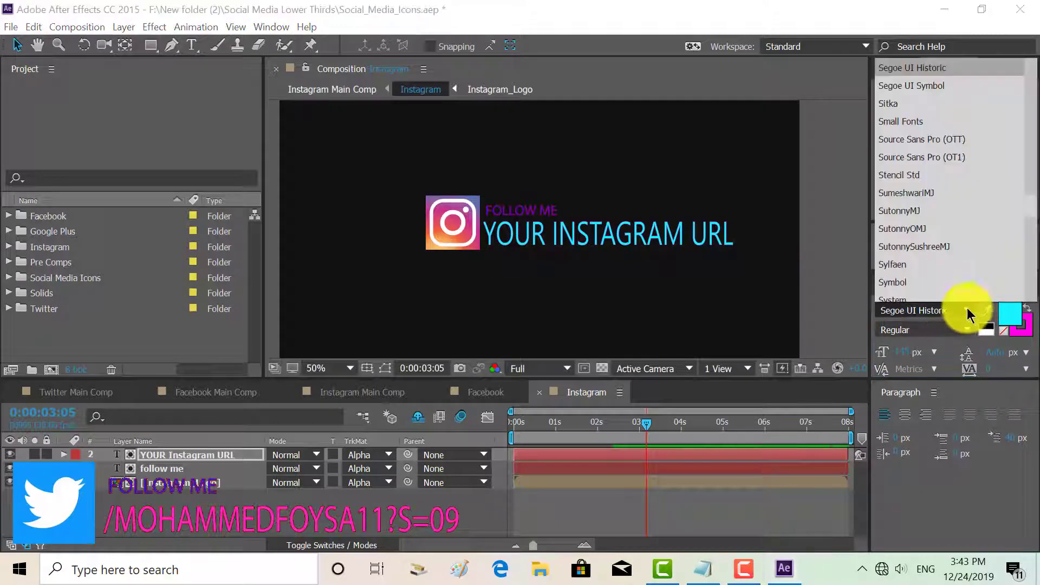
pyautogui.click(913, 200)
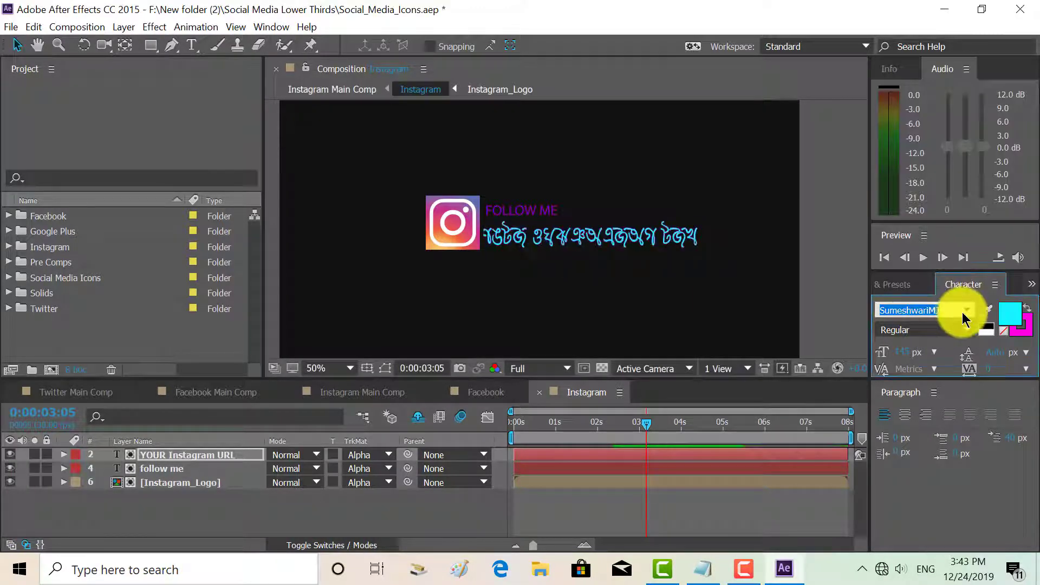
# Set the YOUR Instagram URL text to Trajan Pro in Bold style, and move the playhead slightly forward to check it
pyautogui.click(965, 309)
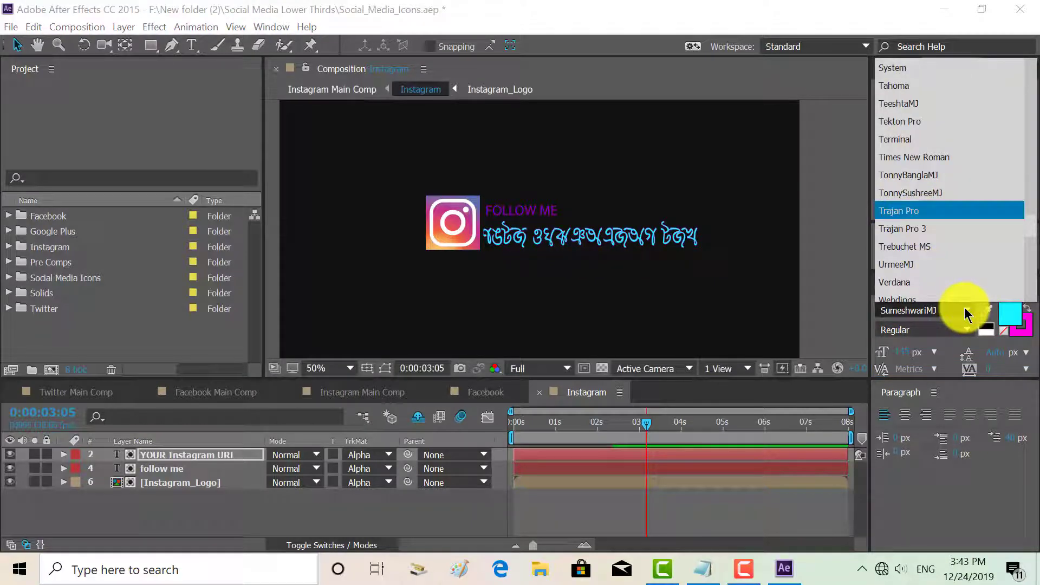
pyautogui.press('Return')
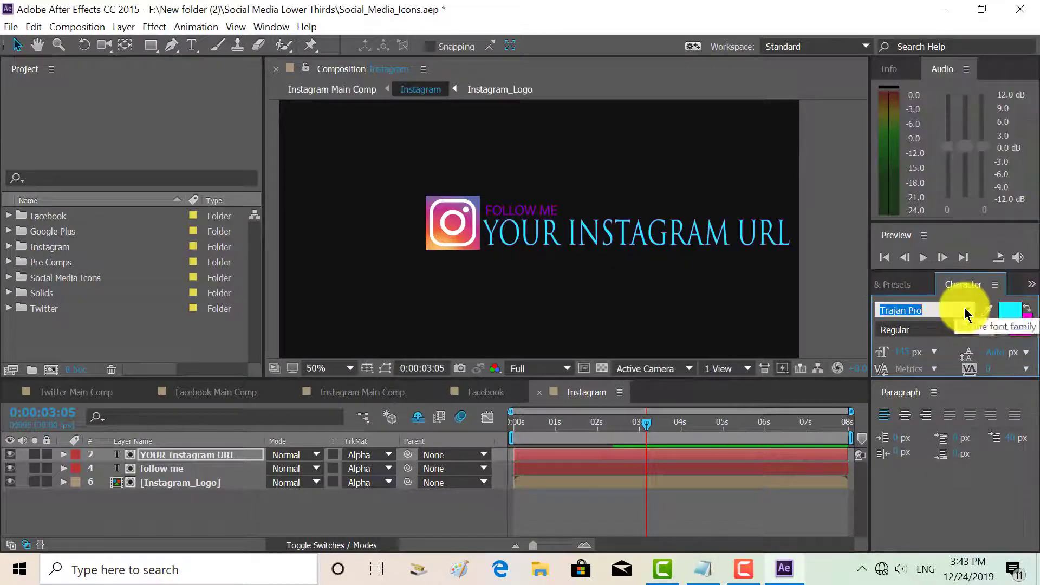
pyautogui.click(958, 330)
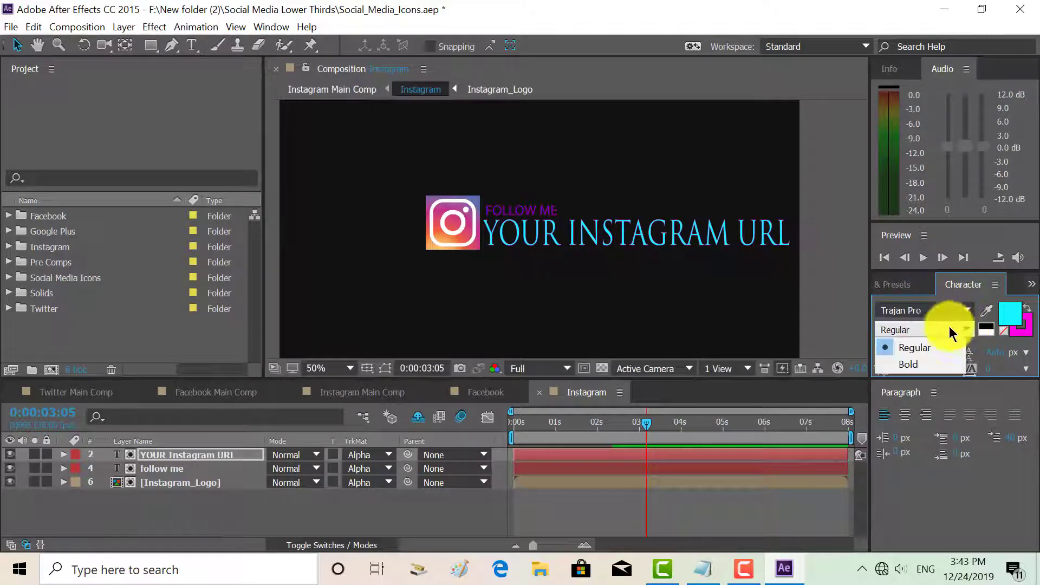
pyautogui.click(911, 365)
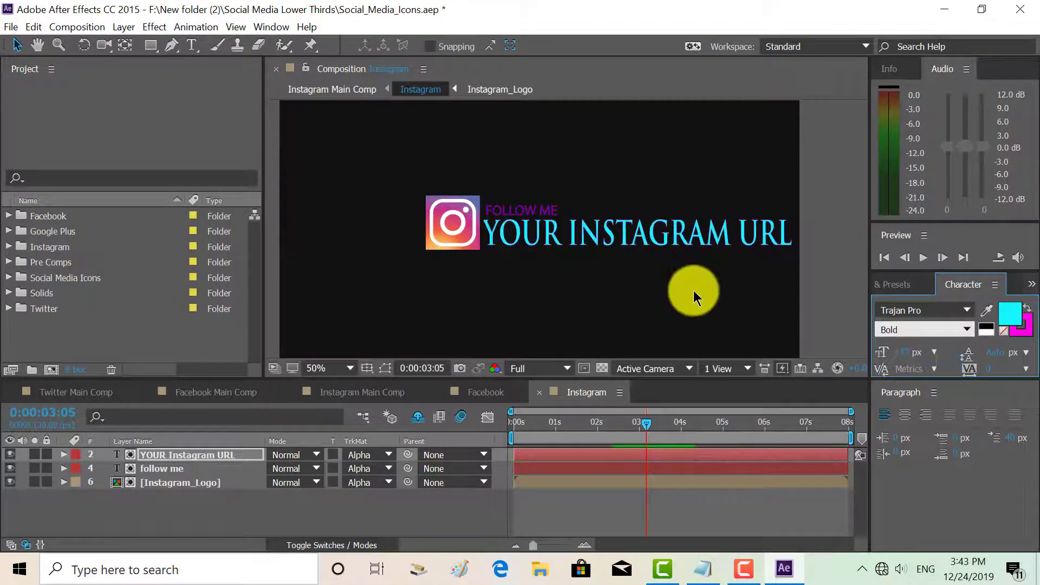
pyautogui.click(637, 286)
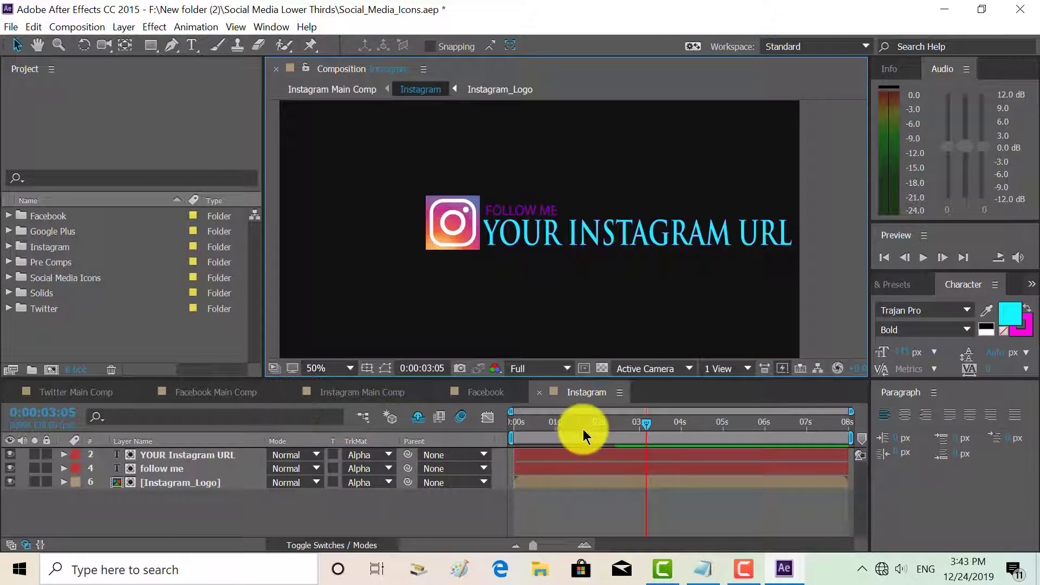
pyautogui.moveTo(547, 428); pyautogui.dragTo(654, 428)
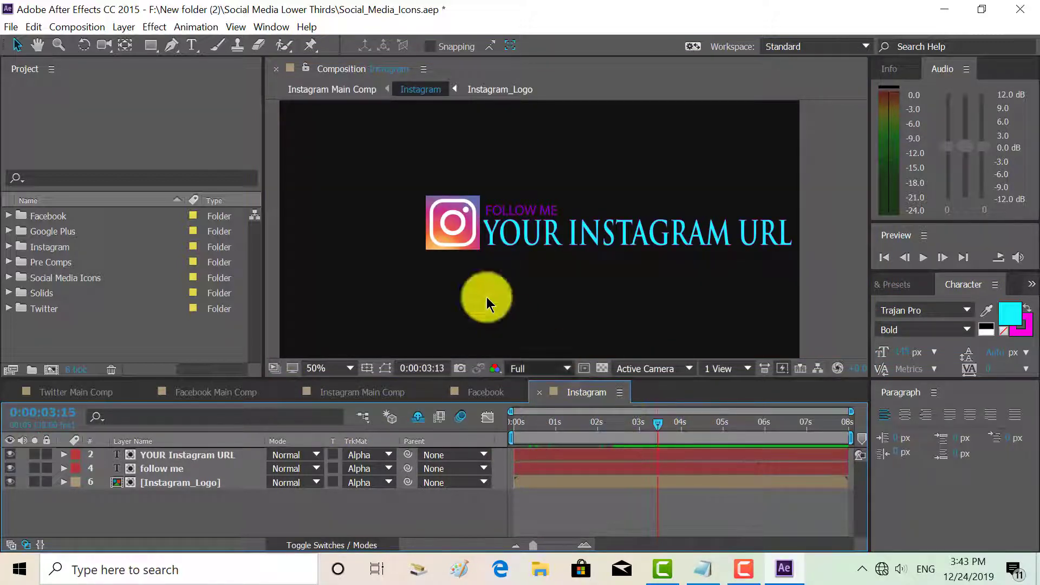
# Shrink the logo image in the Instagram_Logo composition into a small wide rectangle and return to the Instagram composition
pyautogui.click(443, 231)
pyautogui.doubleClick(444, 215)
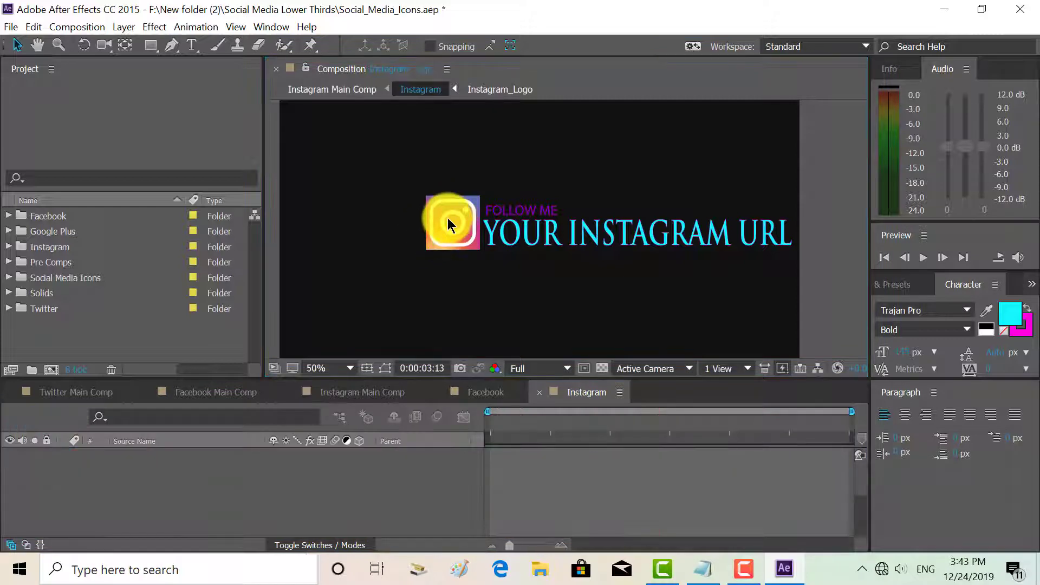
pyautogui.click(427, 89)
pyautogui.click(489, 90)
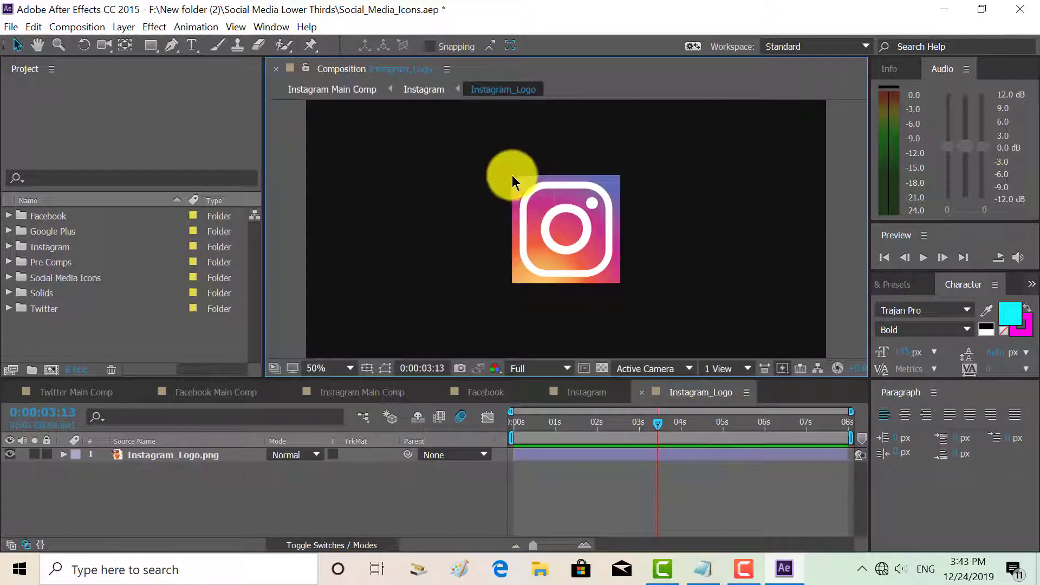
pyautogui.click(512, 176)
pyautogui.moveTo(514, 171)
pyautogui.mouseDown()
pyautogui.moveTo(502, 167)
pyautogui.moveTo(522, 203)
pyautogui.moveTo(510, 180)
pyautogui.mouseUp()
pyautogui.click(431, 95)
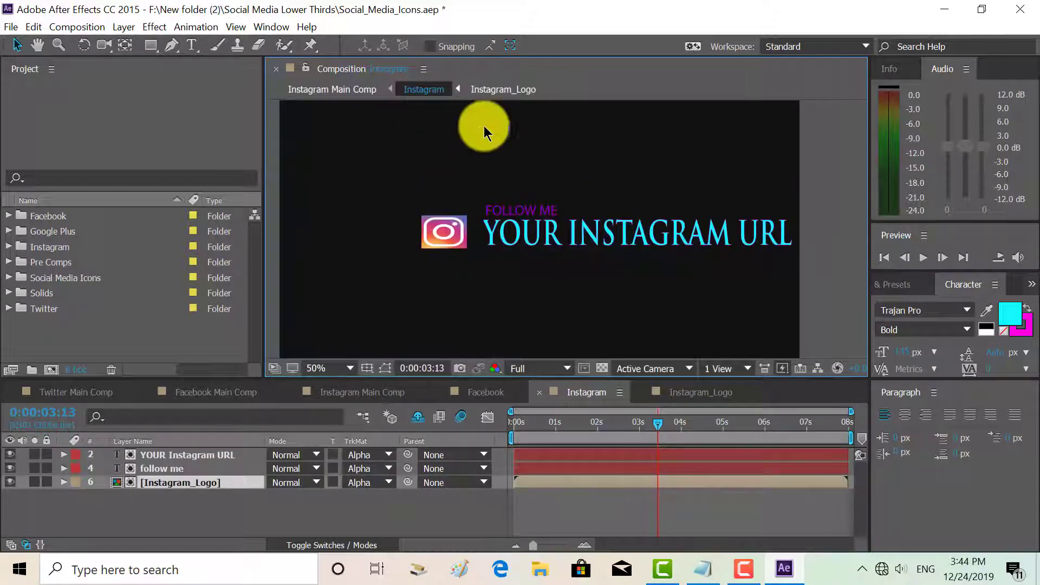
# Enlarge the reduced logo image in the Instagram_Logo composition, keeping it wider than tall, and go back to the Instagram composition
pyautogui.click(499, 90)
pyautogui.moveTo(519, 194); pyautogui.dragTo(506, 189)
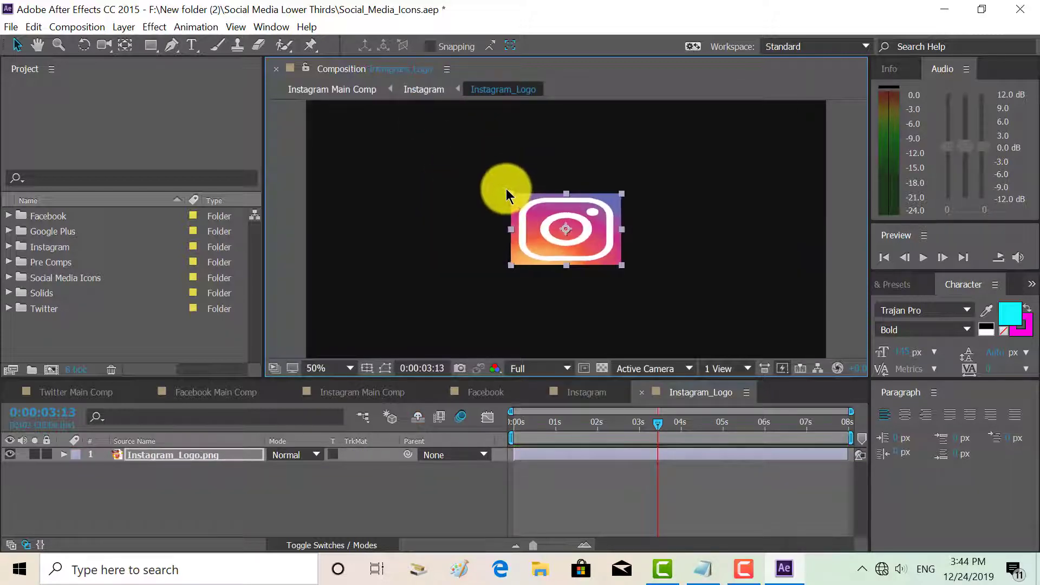
pyautogui.click(433, 88)
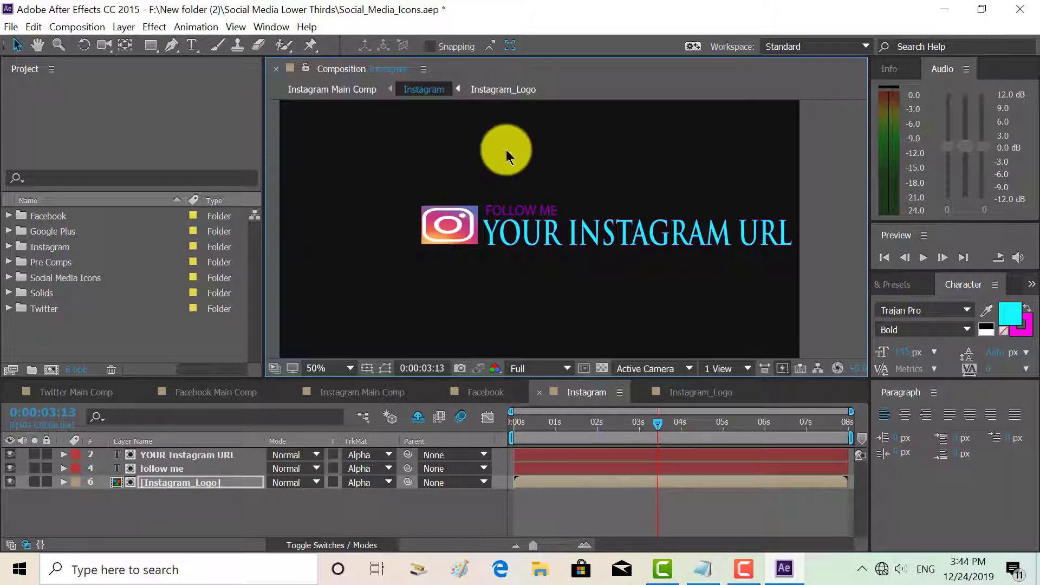
# Compare the Instagram lower third in the Instagram Main Comp, Instagram_Logo and Instagram compositions
pyautogui.click(505, 150)
pyautogui.click(310, 89)
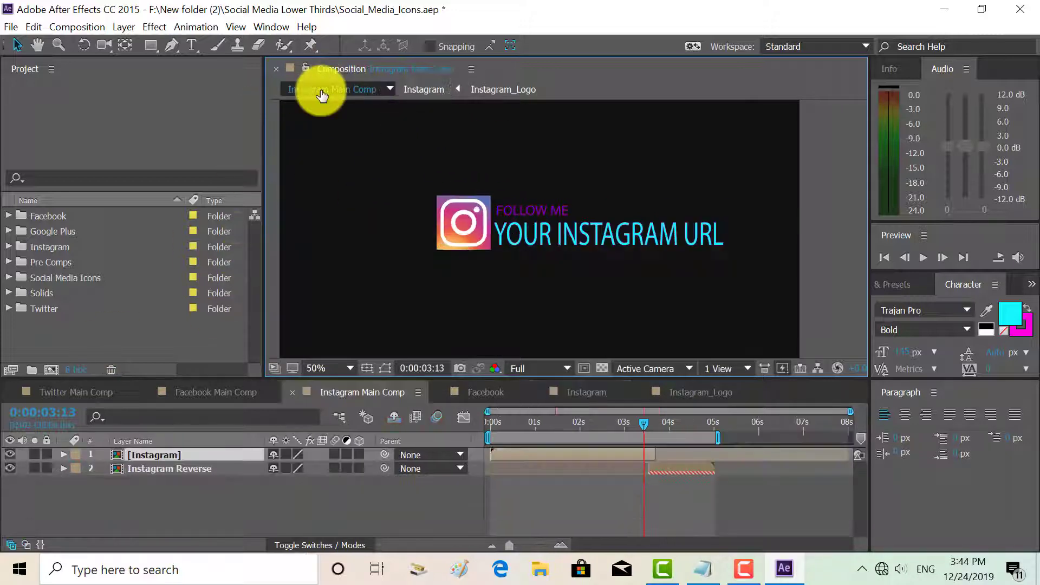
pyautogui.click(503, 91)
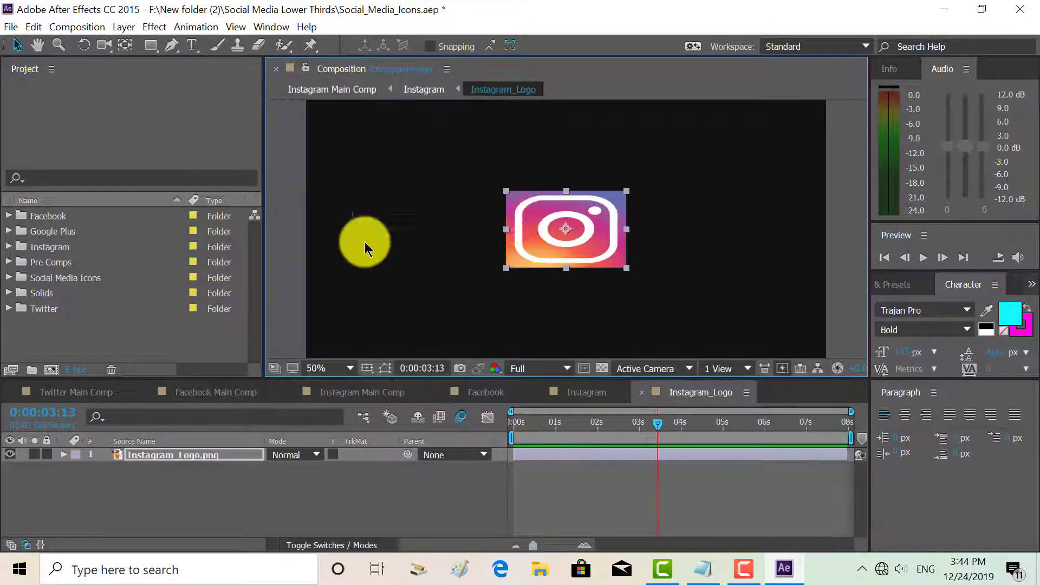
pyautogui.click(428, 96)
pyautogui.click(464, 225)
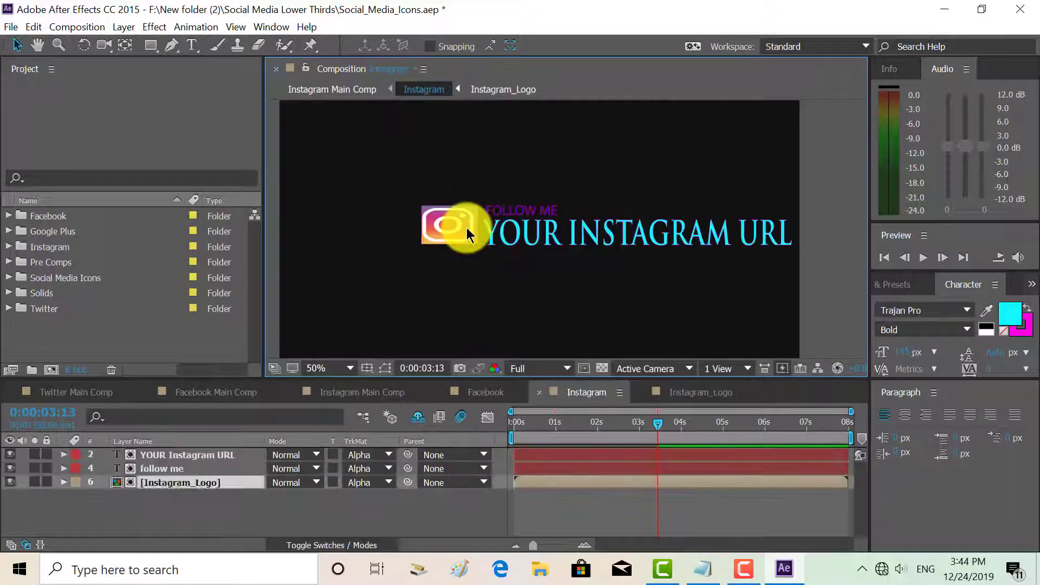
# Preview the Twitter Main Comp animation and move the playhead to about 2 seconds, where the full lower third shows
pyautogui.click(65, 393)
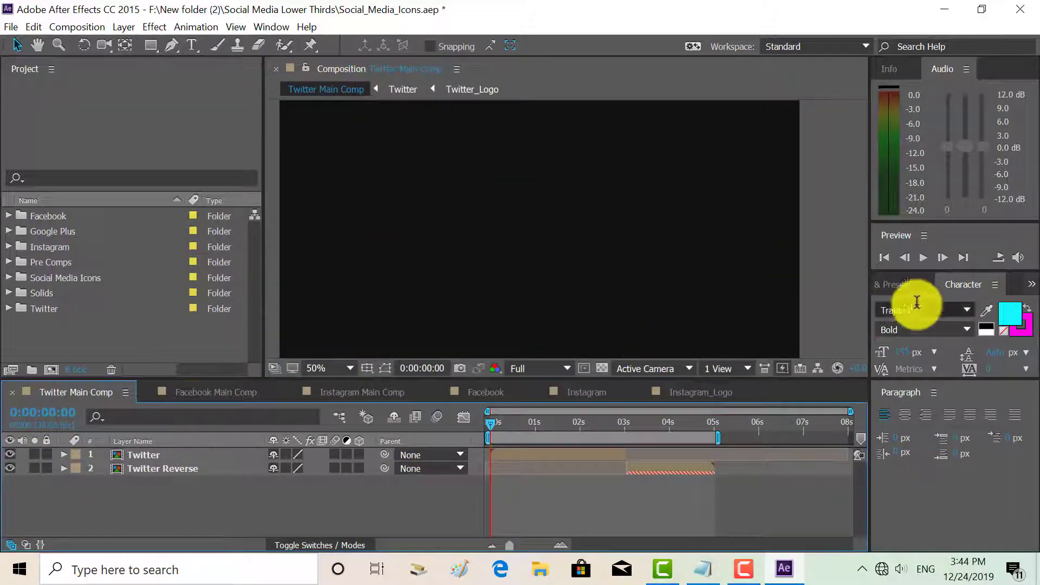
pyautogui.click(923, 258)
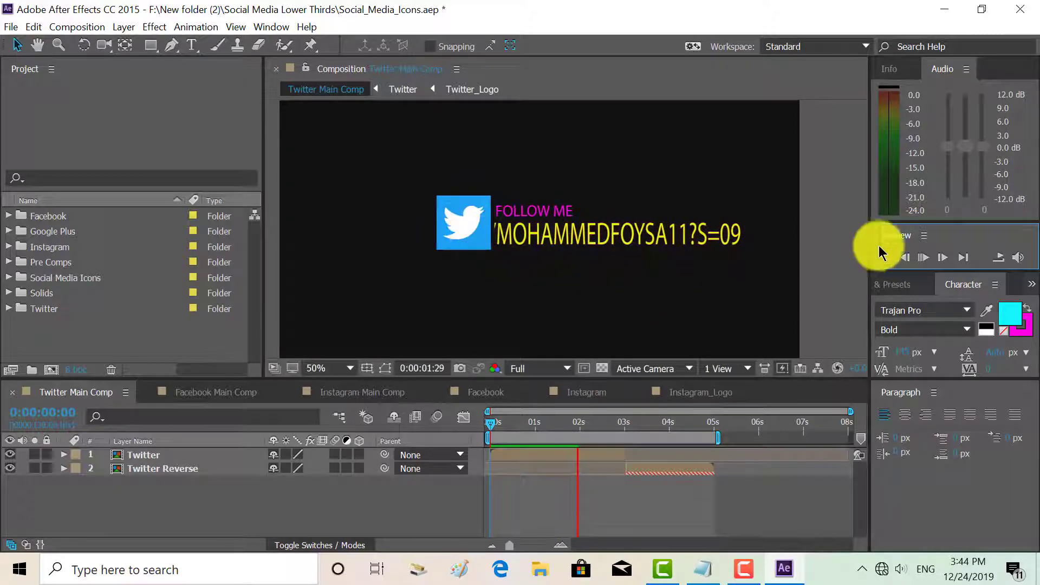
pyautogui.click(925, 258)
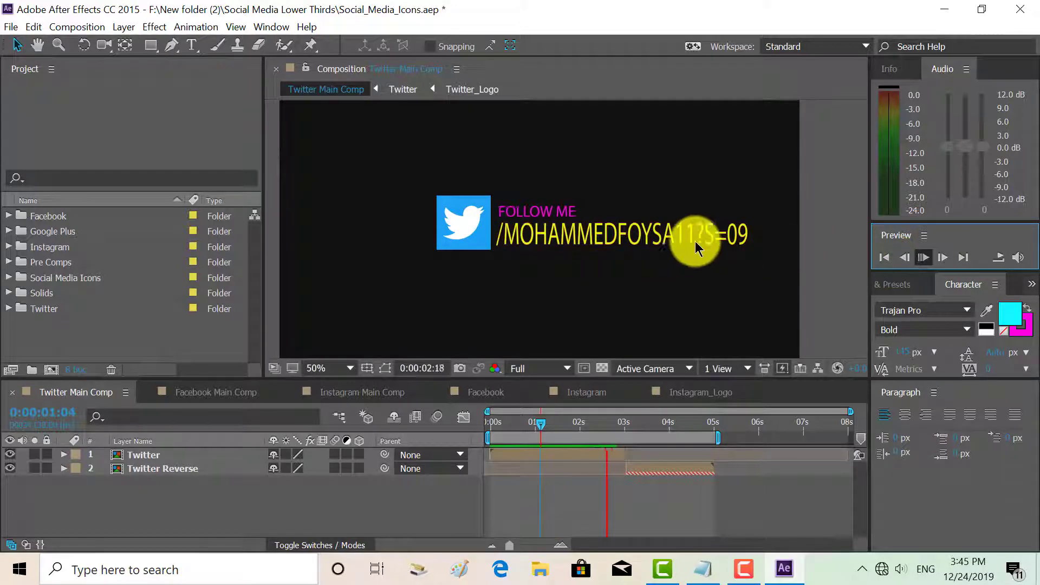
pyautogui.press('space')
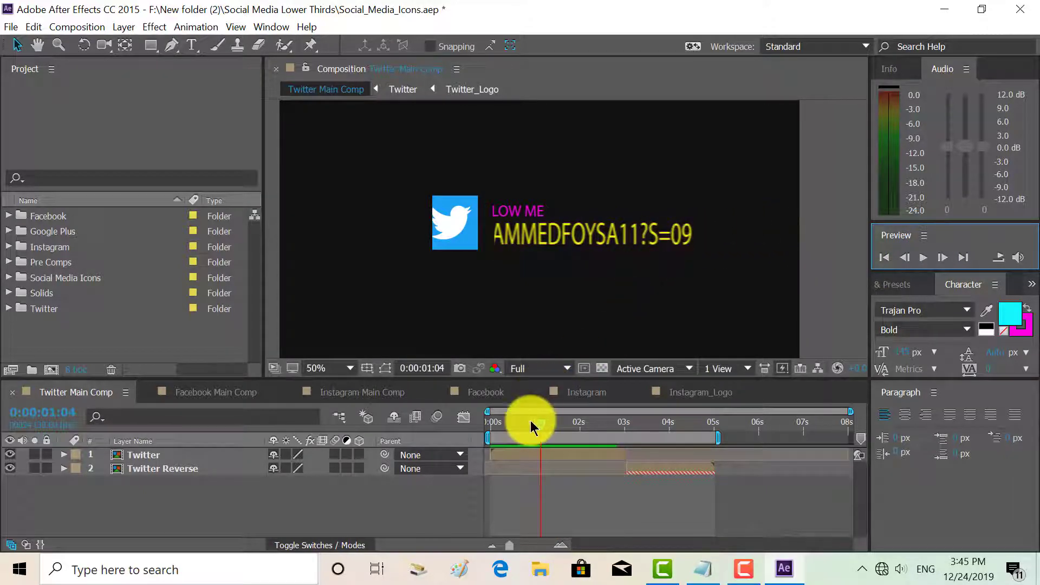
pyautogui.moveTo(535, 425); pyautogui.dragTo(584, 420)
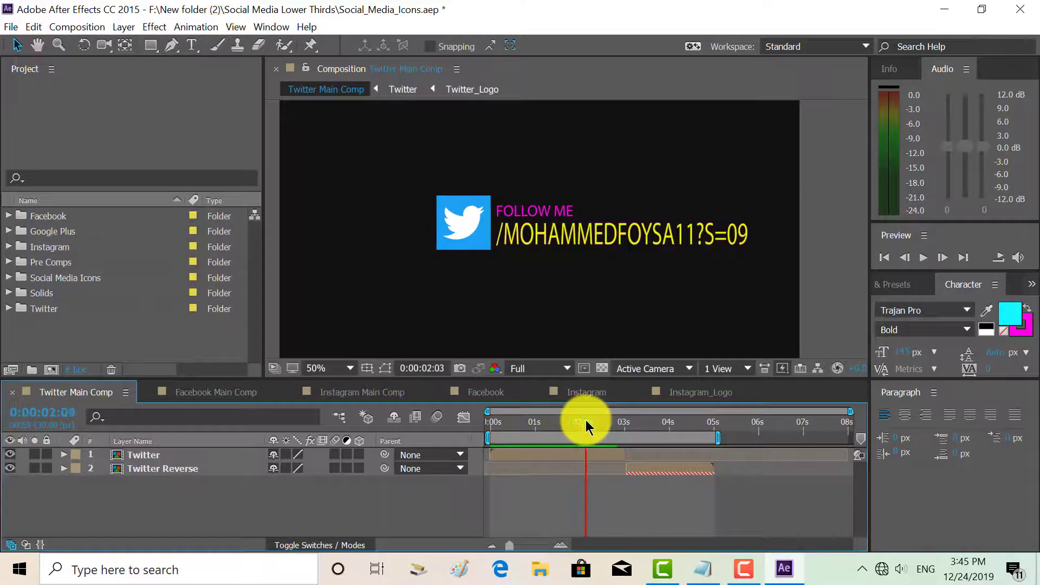
# Open the Twitter composition and clear the whole handle text beneath FOLLOW ME
pyautogui.doubleClick(654, 239)
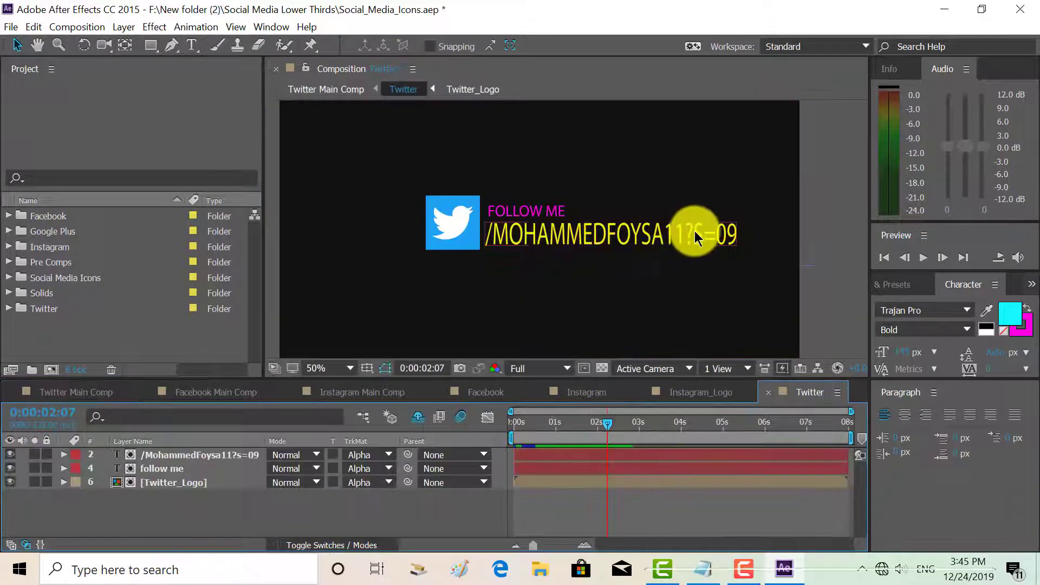
pyautogui.doubleClick(654, 239)
pyautogui.moveTo(683, 243); pyautogui.dragTo(554, 264)
pyautogui.press('BackSpace')
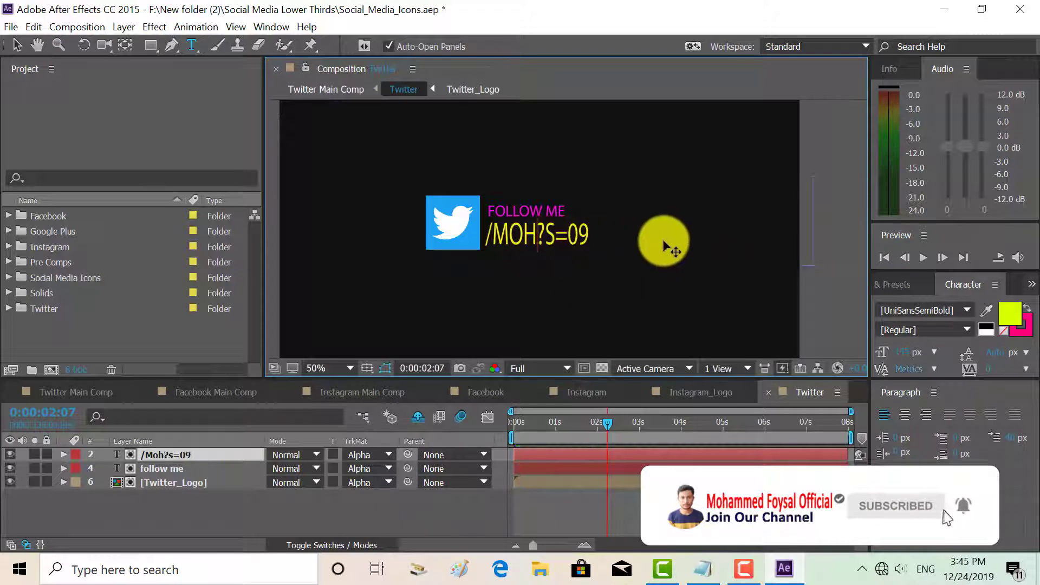
pyautogui.press('BackSpace')
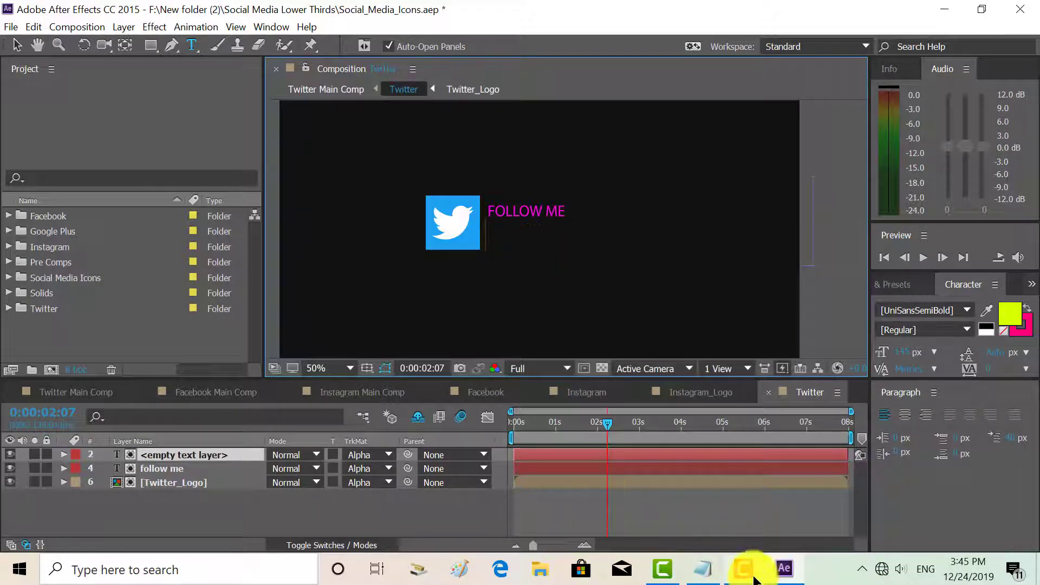
# Copy YOUR Twitter URL from TEXT.txt in Notepad and paste it into the emptied text layer in After Effects
pyautogui.click(704, 569)
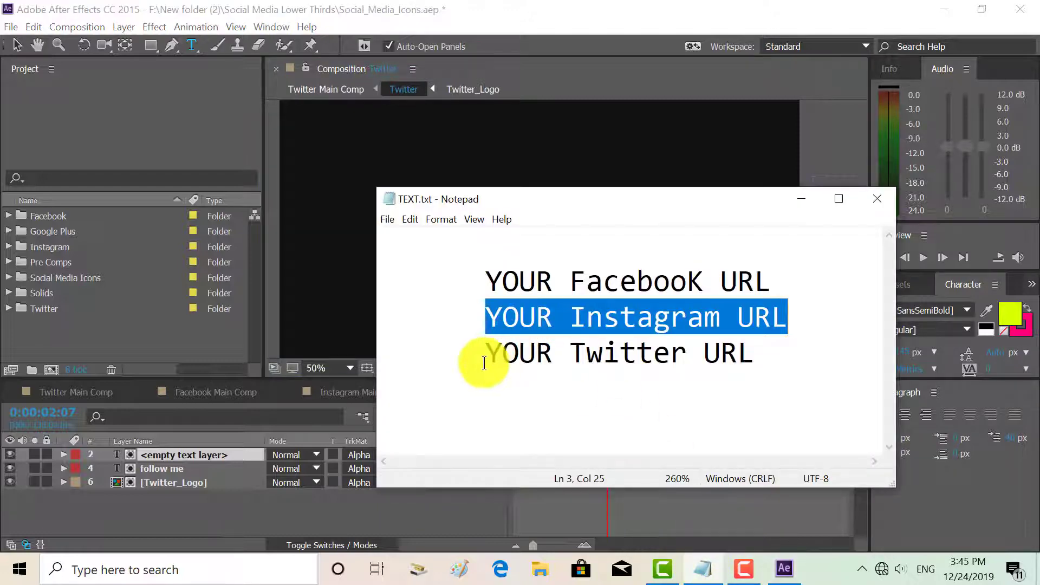
pyautogui.moveTo(483, 363); pyautogui.dragTo(753, 362)
pyautogui.rightClick(762, 387)
pyautogui.click(765, 190)
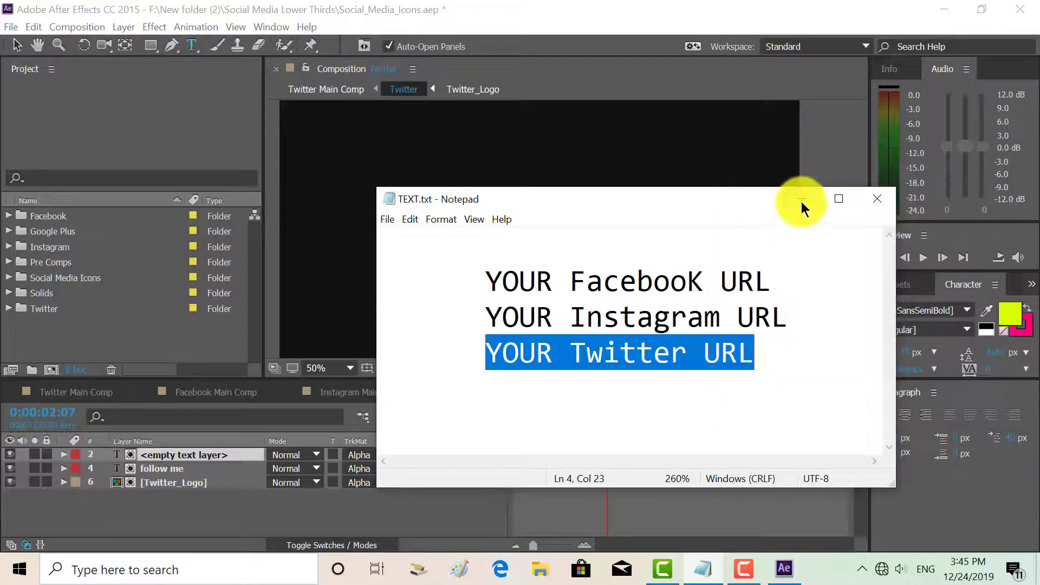
pyautogui.click(801, 200)
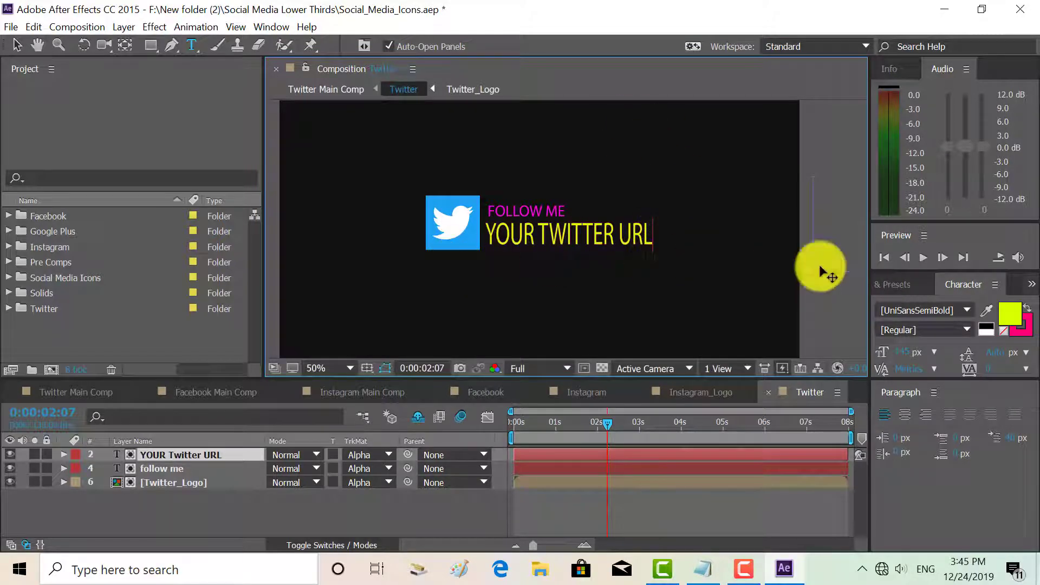
# Try to change the fill color of the YOUR Twitter URL text to orange D86B00
pyautogui.click(1006, 317)
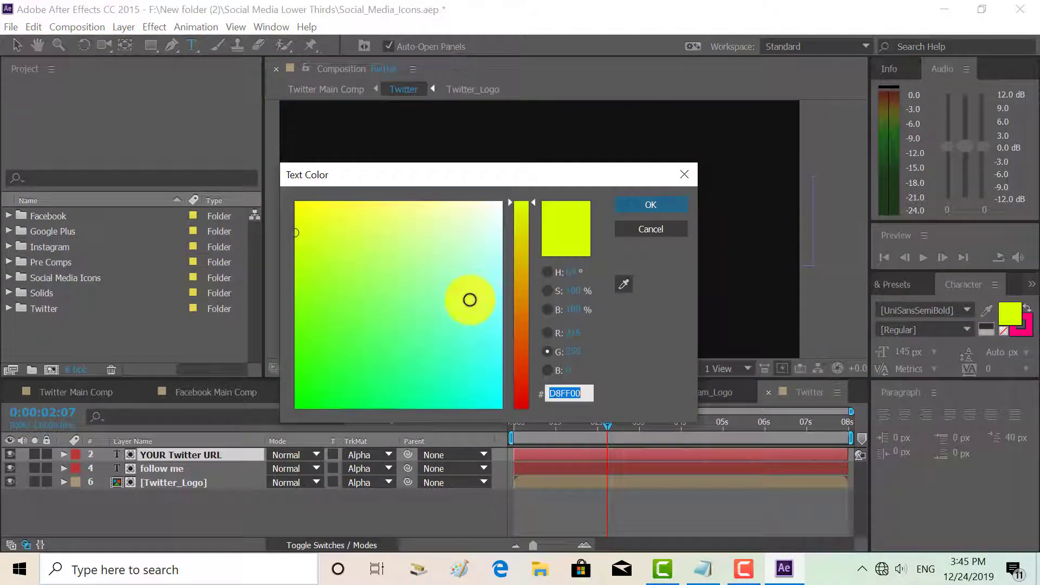
pyautogui.click(521, 324)
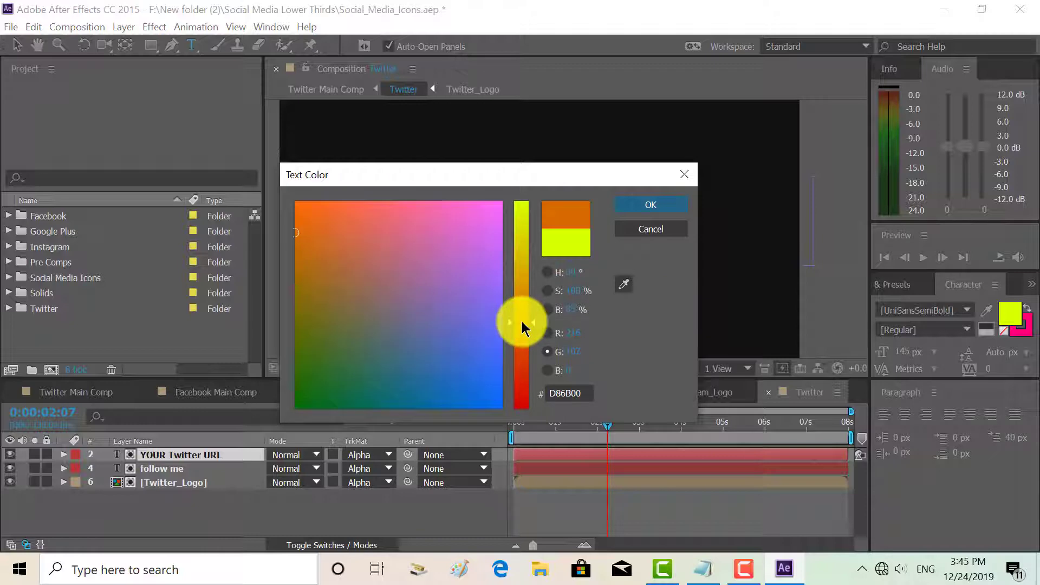
pyautogui.click(653, 204)
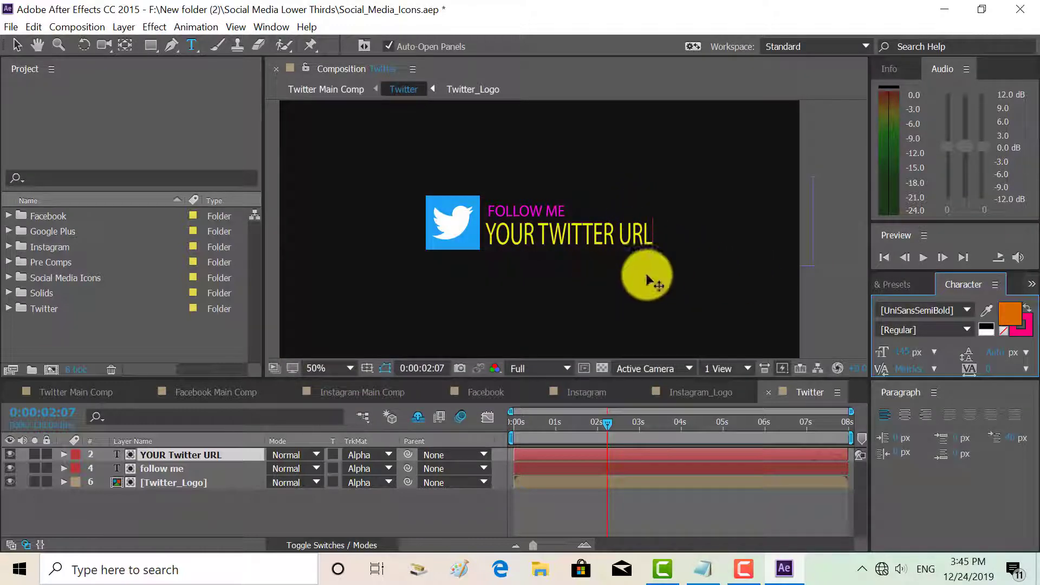
# Recolor only the word URL in the YOUR Twitter URL text to orange, finish text editing and check the layer's placement
pyautogui.click(1010, 312)
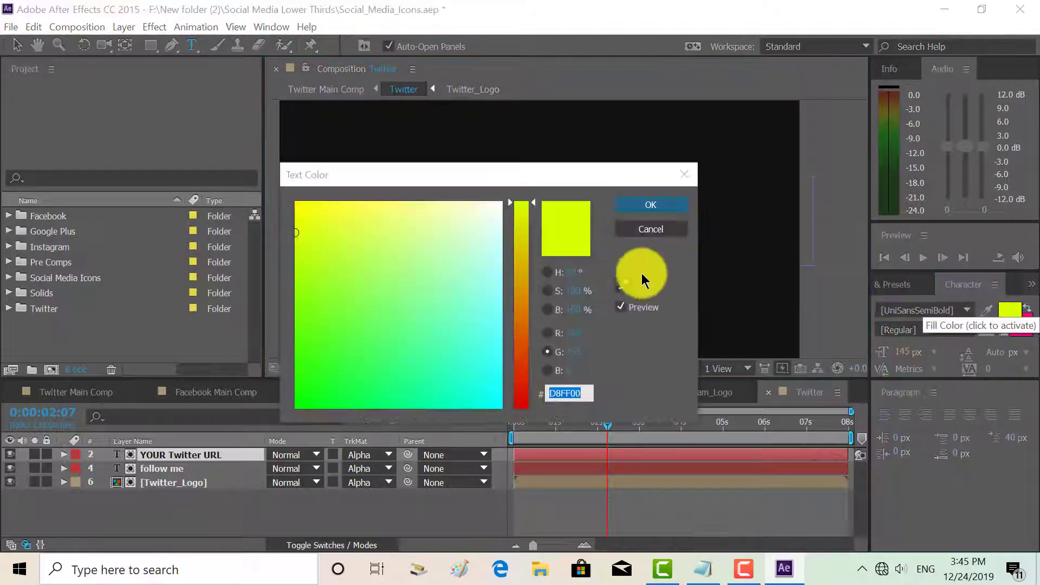
pyautogui.click(522, 309)
pyautogui.click(640, 202)
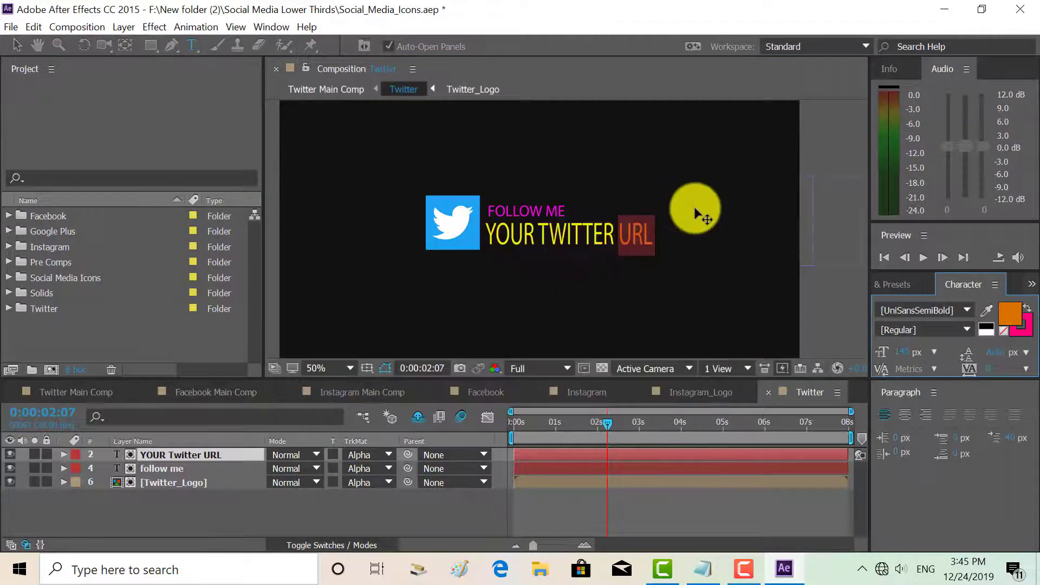
pyautogui.click(722, 223)
pyautogui.click(714, 251)
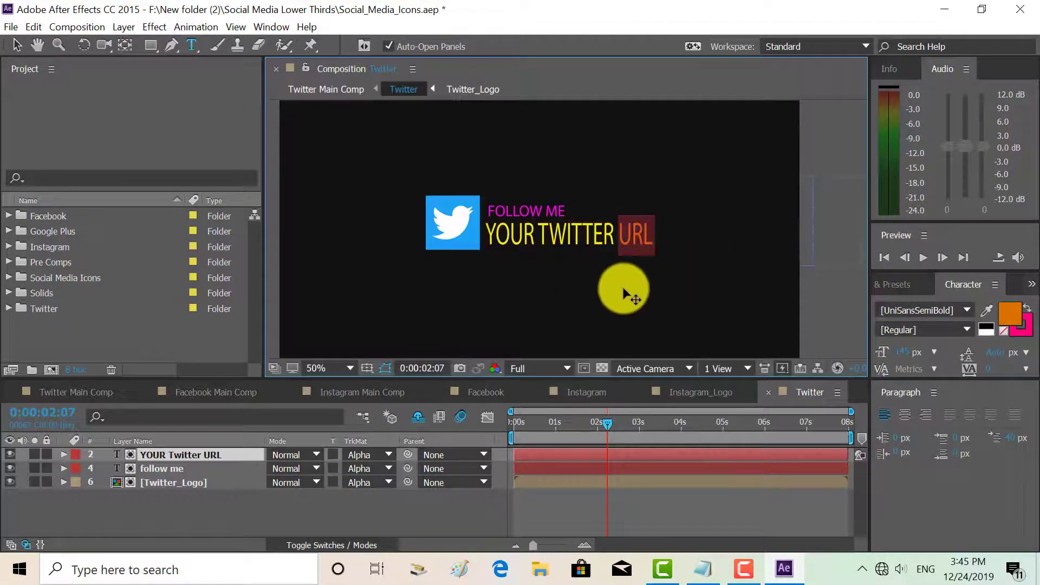
pyautogui.click(17, 45)
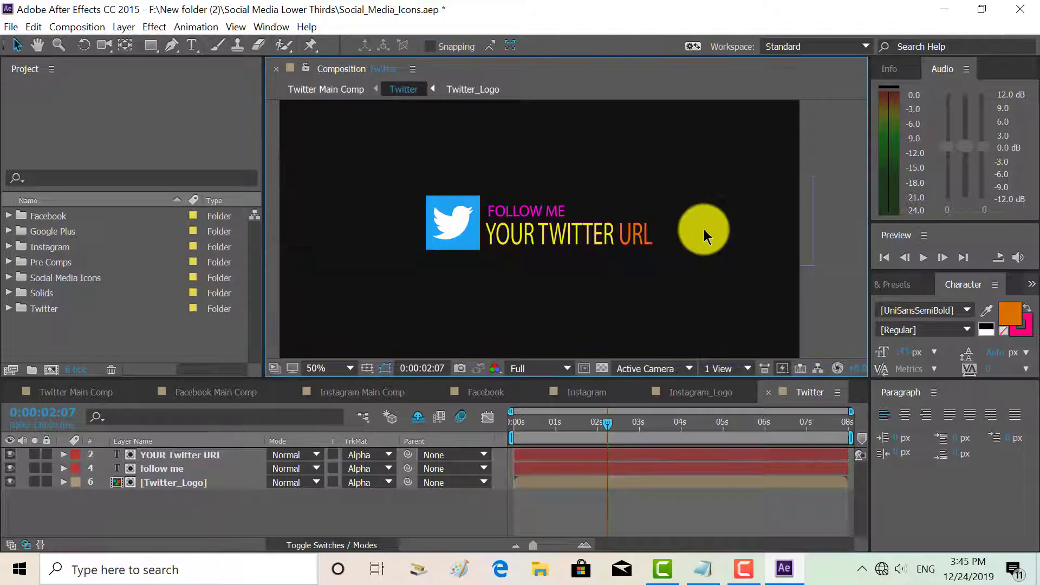
pyautogui.moveTo(579, 226); pyautogui.dragTo(522, 226)
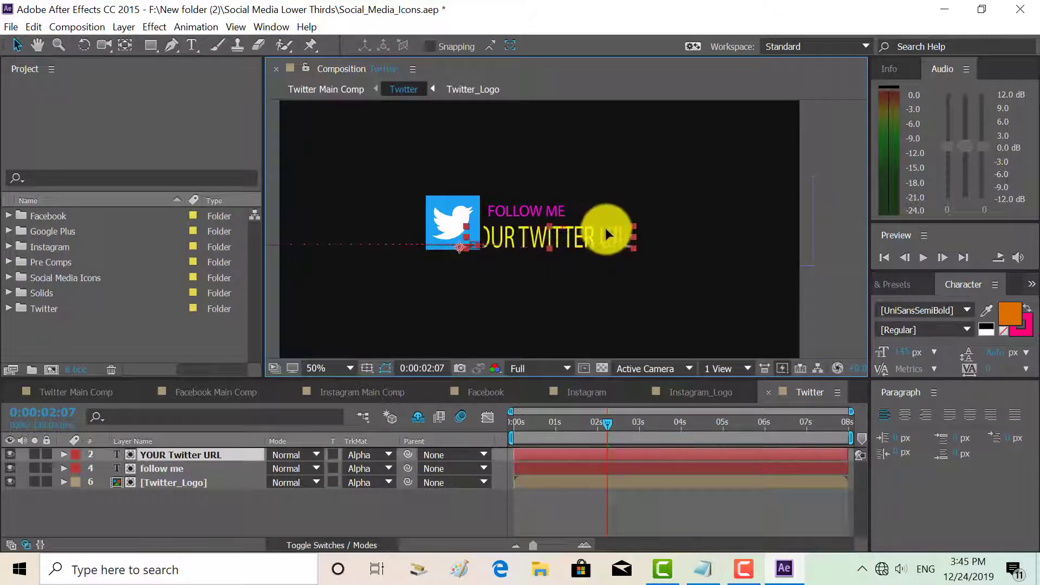
pyautogui.click(680, 219)
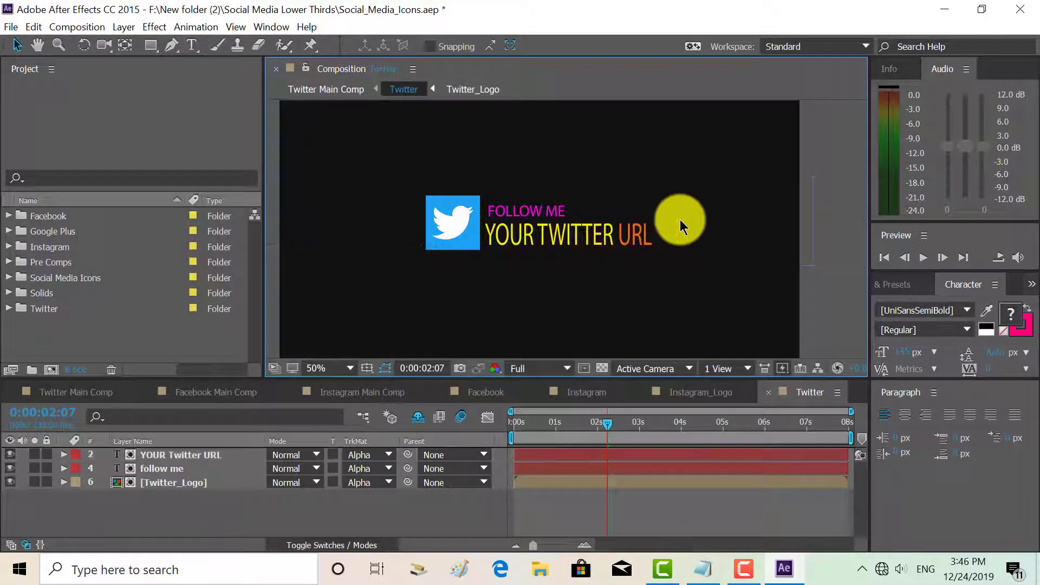
# Set the fill color of the letters ITTER in the YOUR Twitter URL text to red D80B00 and finish text editing
pyautogui.doubleClick(606, 241)
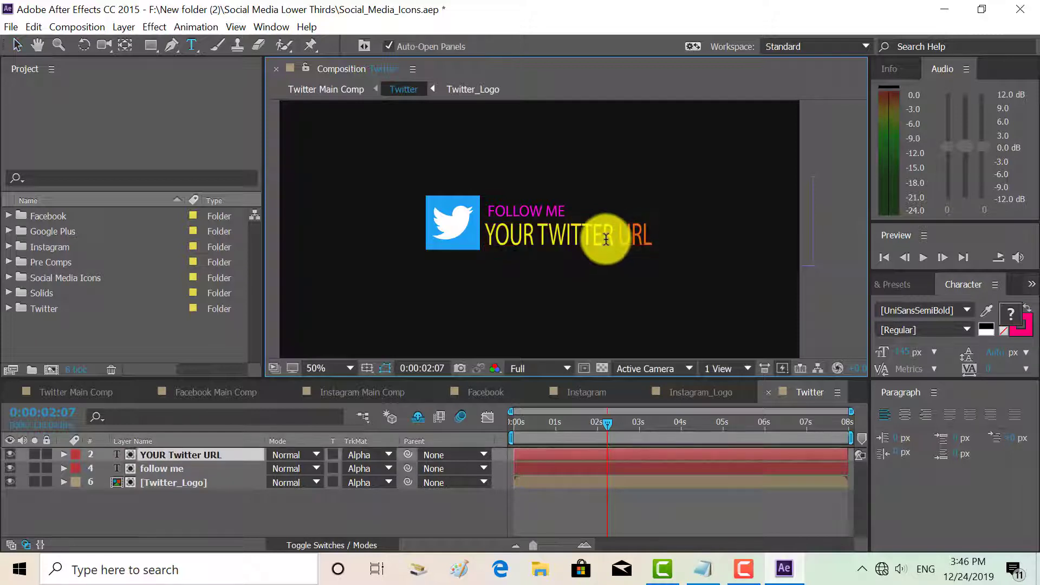
pyautogui.moveTo(609, 240); pyautogui.dragTo(540, 245)
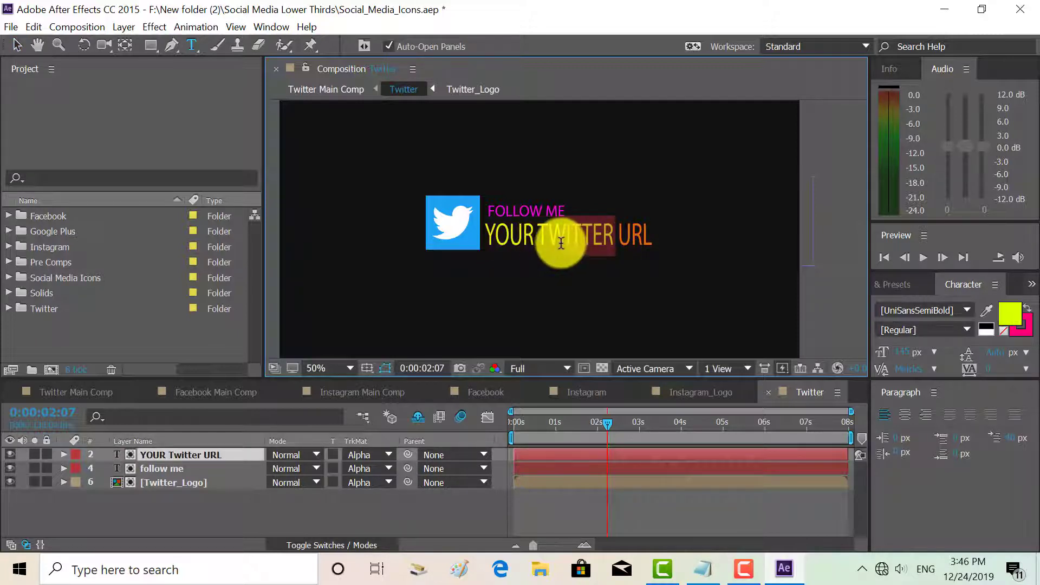
pyautogui.click(1008, 313)
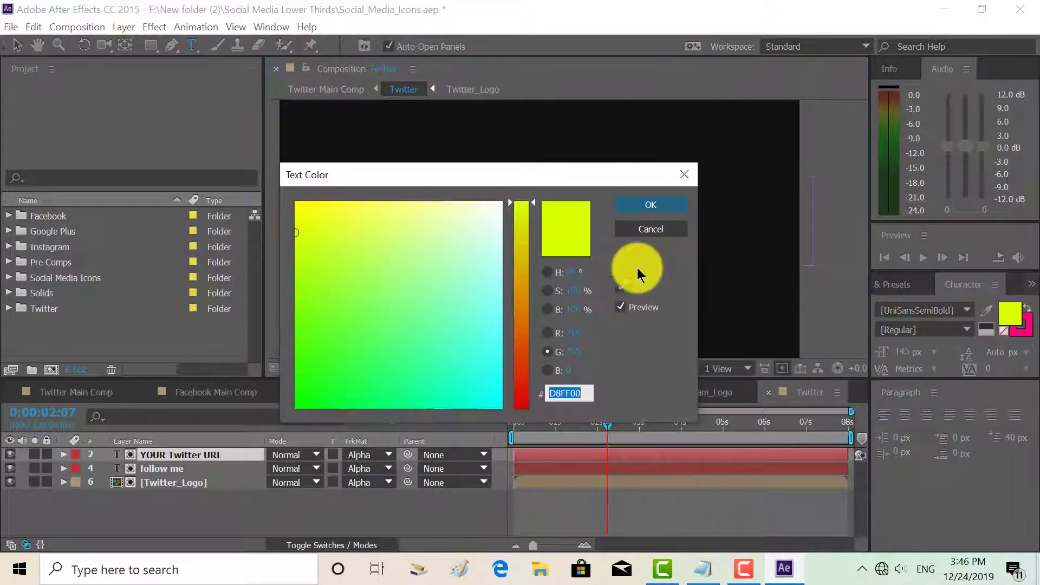
pyautogui.click(522, 405)
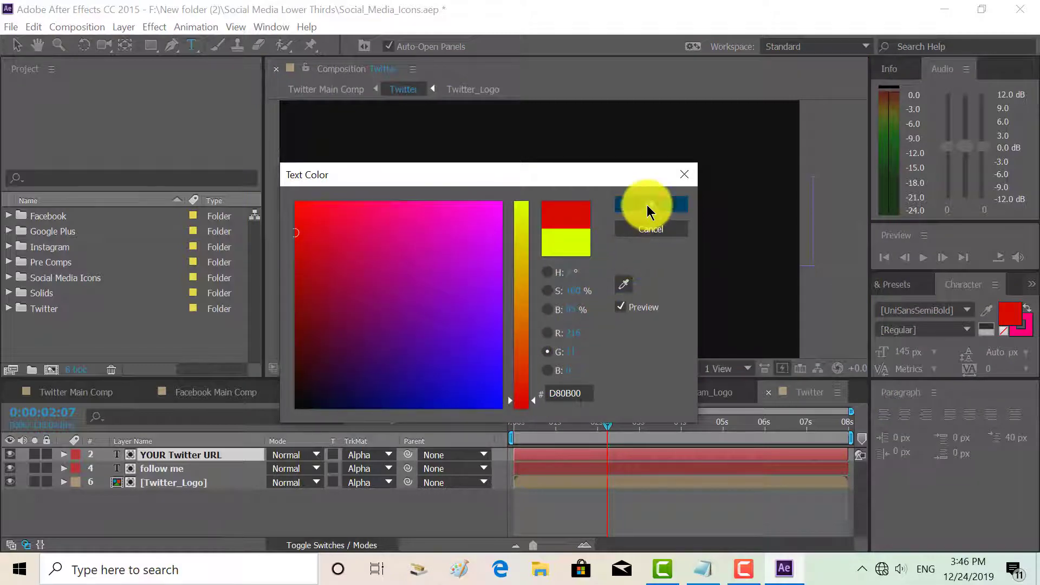
pyautogui.click(647, 206)
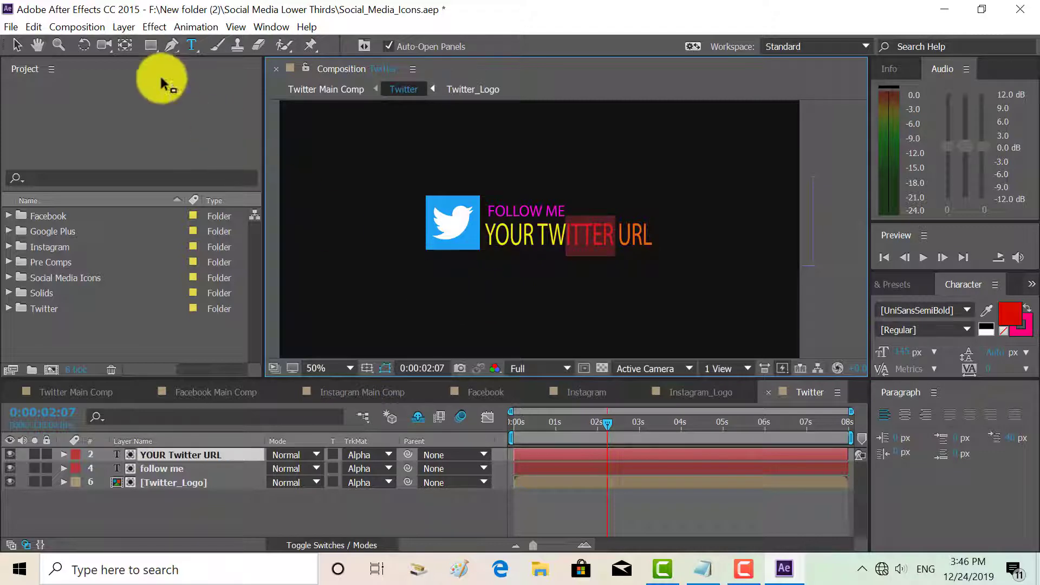
pyautogui.click(17, 45)
pyautogui.click(541, 316)
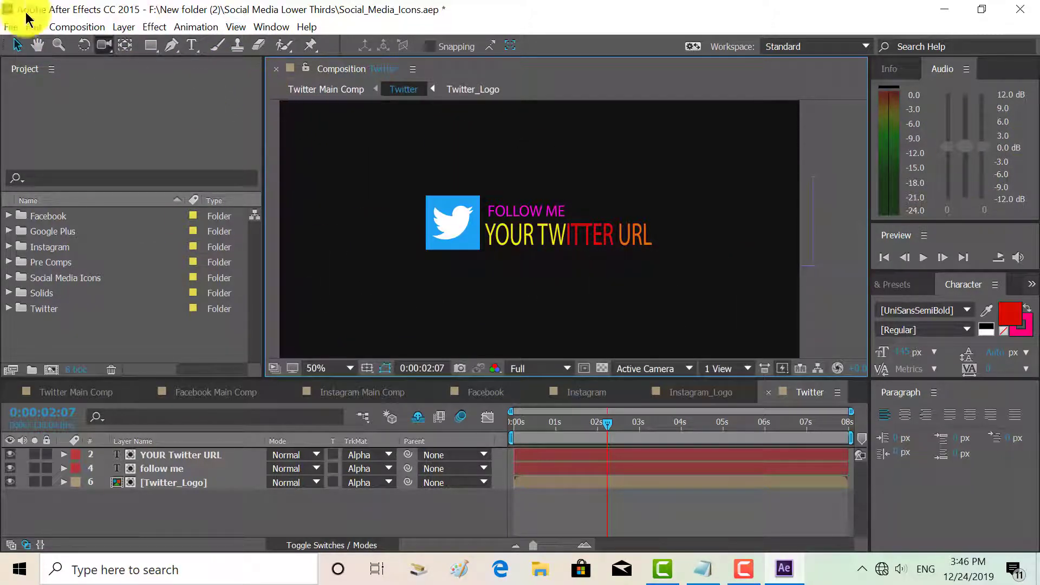
# Add the Twitter composition to the render queue and bring its queued item with its settings into view
pyautogui.click(76, 27)
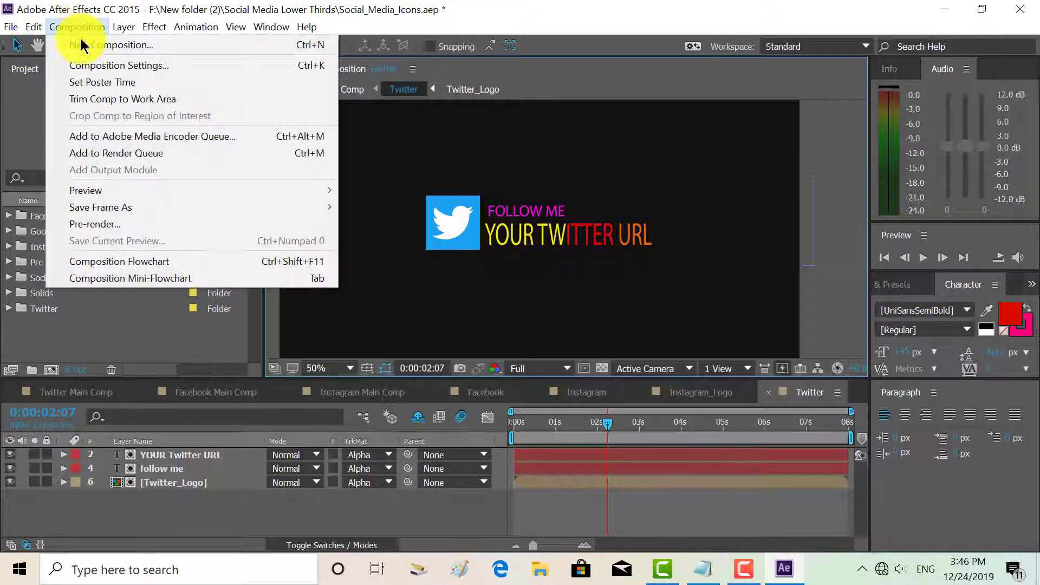
pyautogui.click(88, 155)
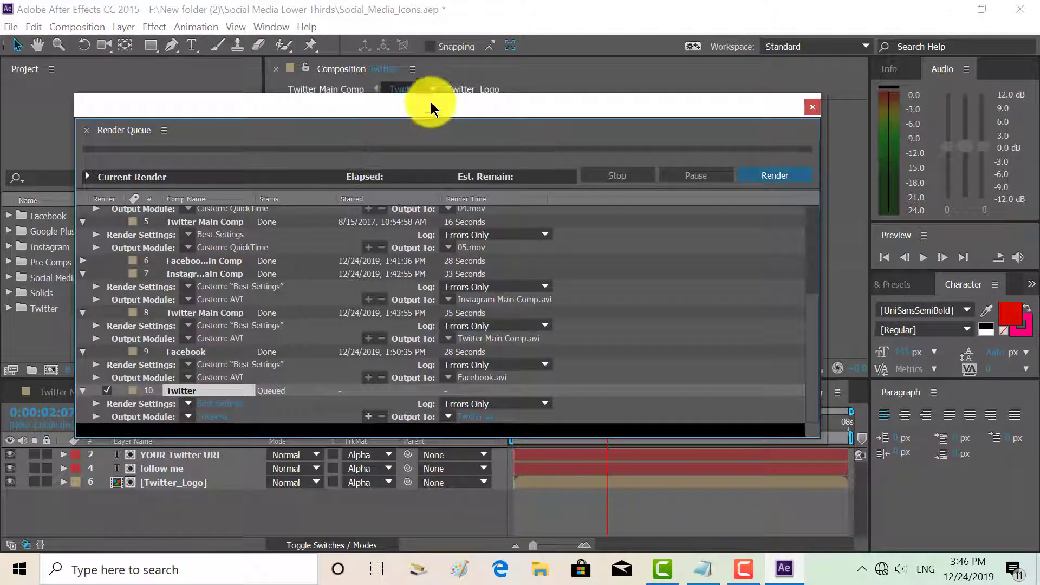
pyautogui.moveTo(430, 102); pyautogui.dragTo(398, 168)
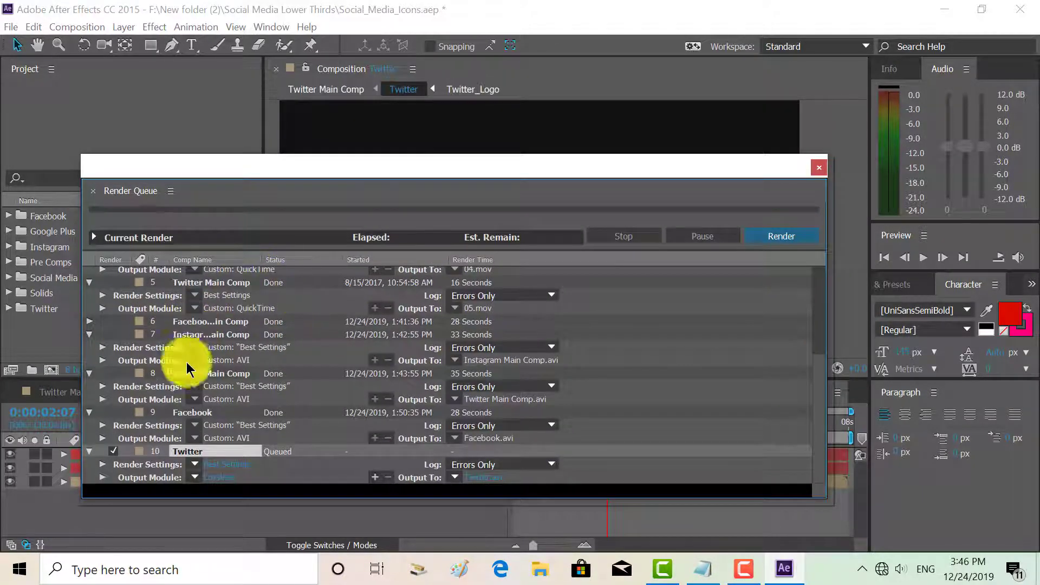
pyautogui.click(90, 451)
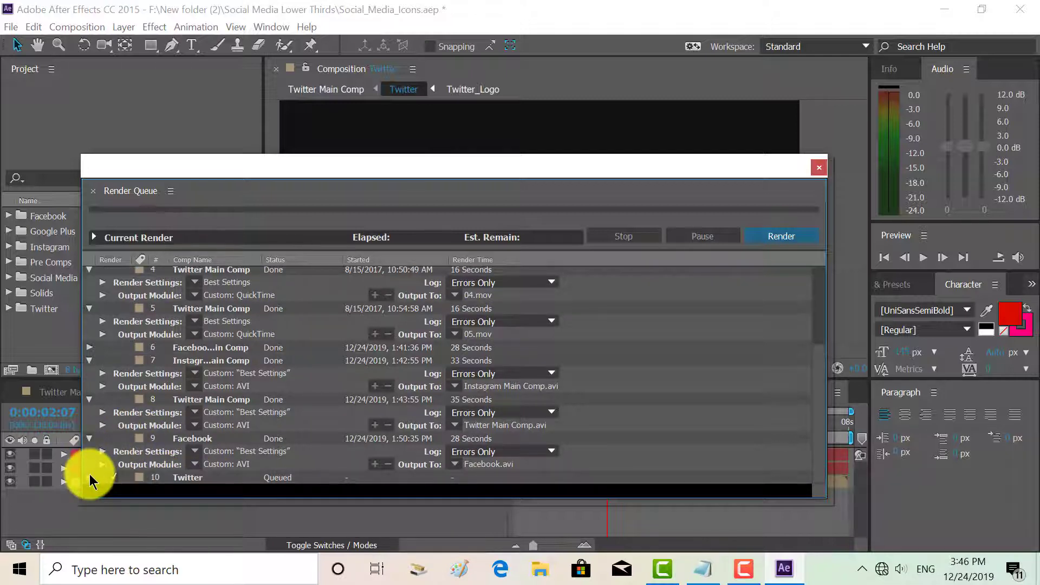
pyautogui.click(90, 478)
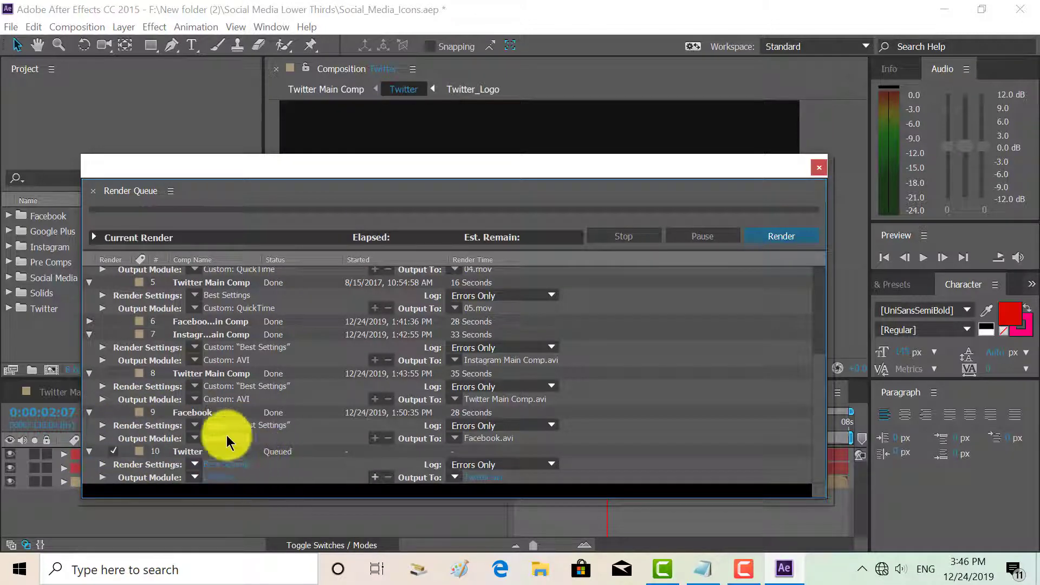
# Confirm the queued Twitter item's render settings with Best quality and Full resolution
pyautogui.click(217, 464)
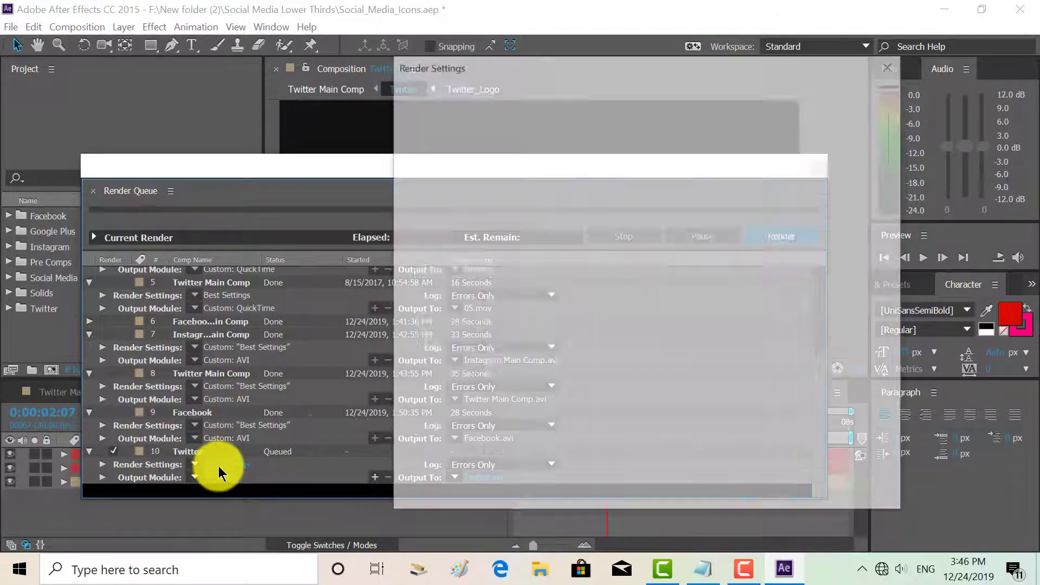
pyautogui.click(547, 114)
pyautogui.click(539, 153)
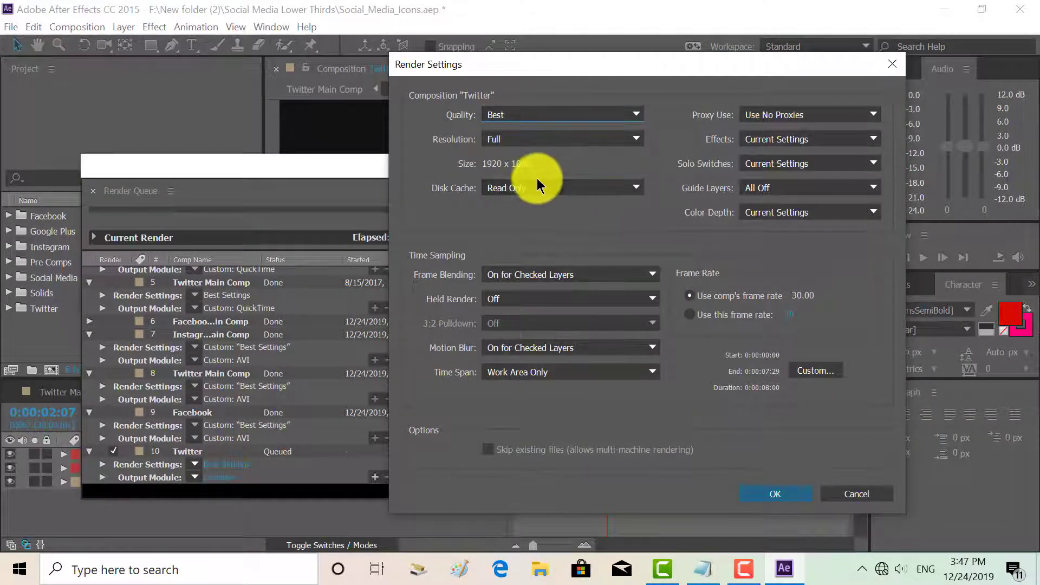
pyautogui.click(792, 492)
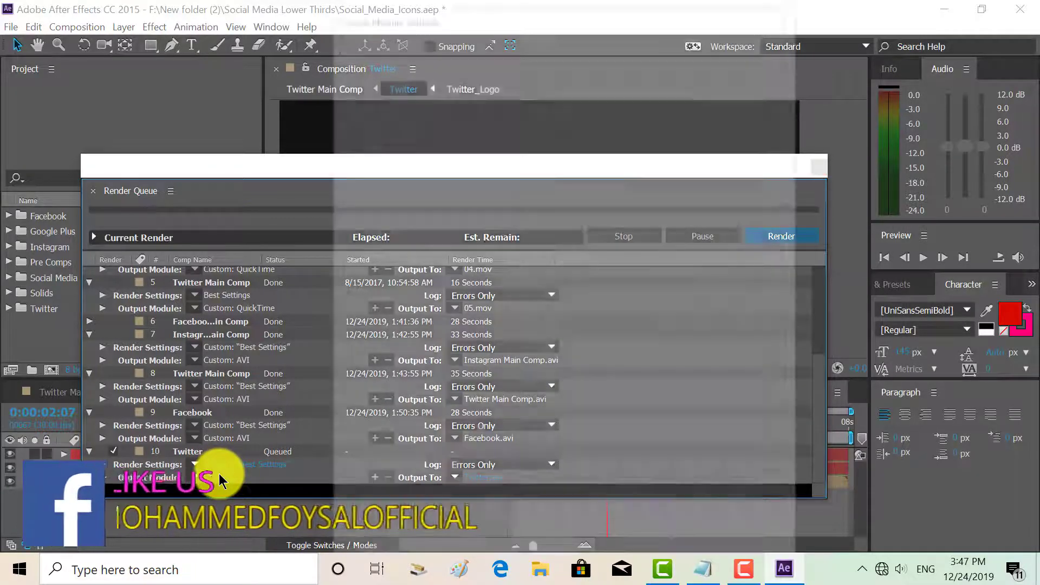
# Set the Twitter item's output module to AVI format with RGB channels and confirm the settings
pyautogui.click(219, 476)
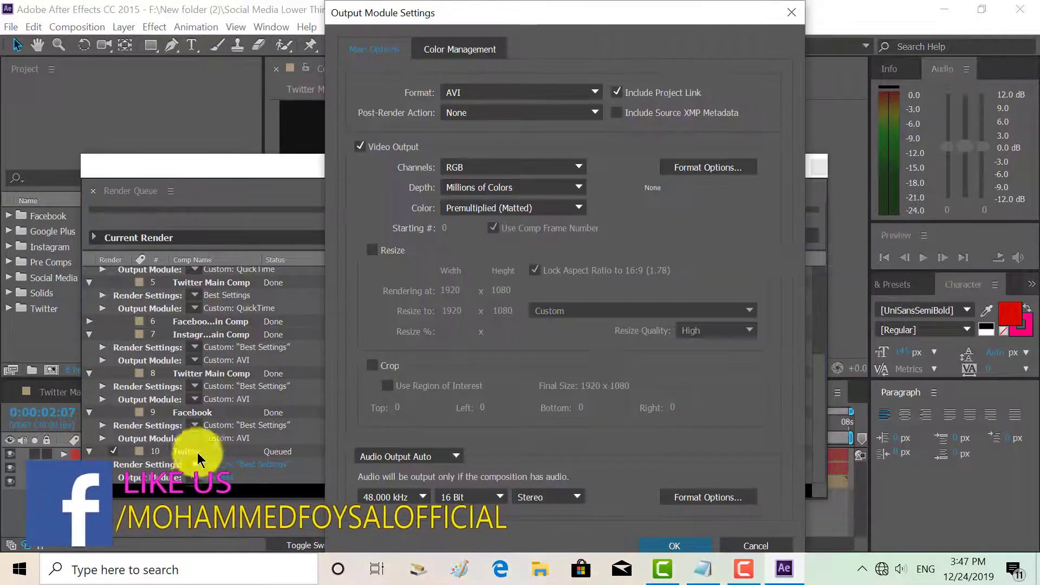
pyautogui.click(502, 93)
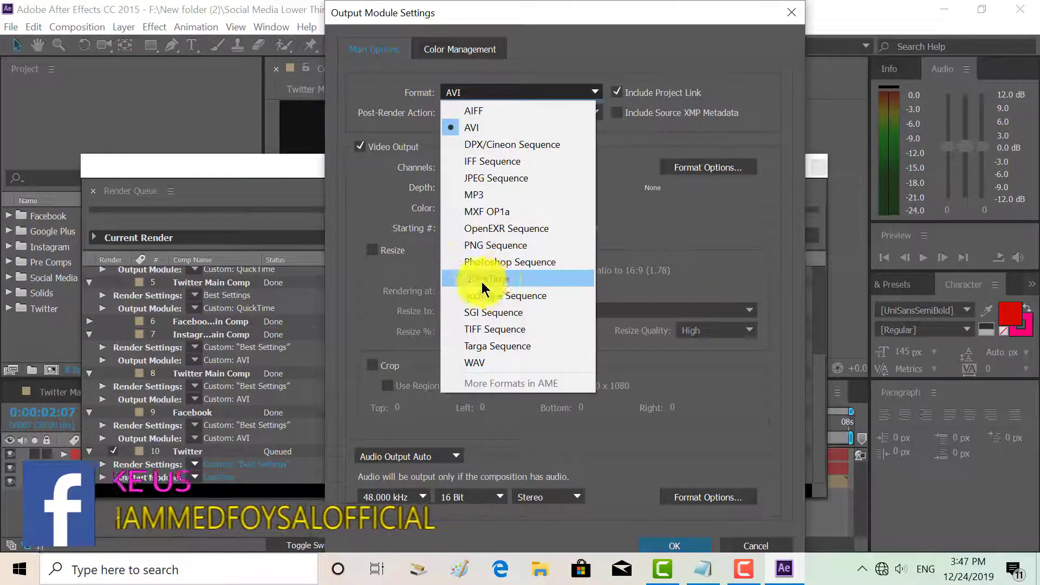
pyautogui.click(479, 130)
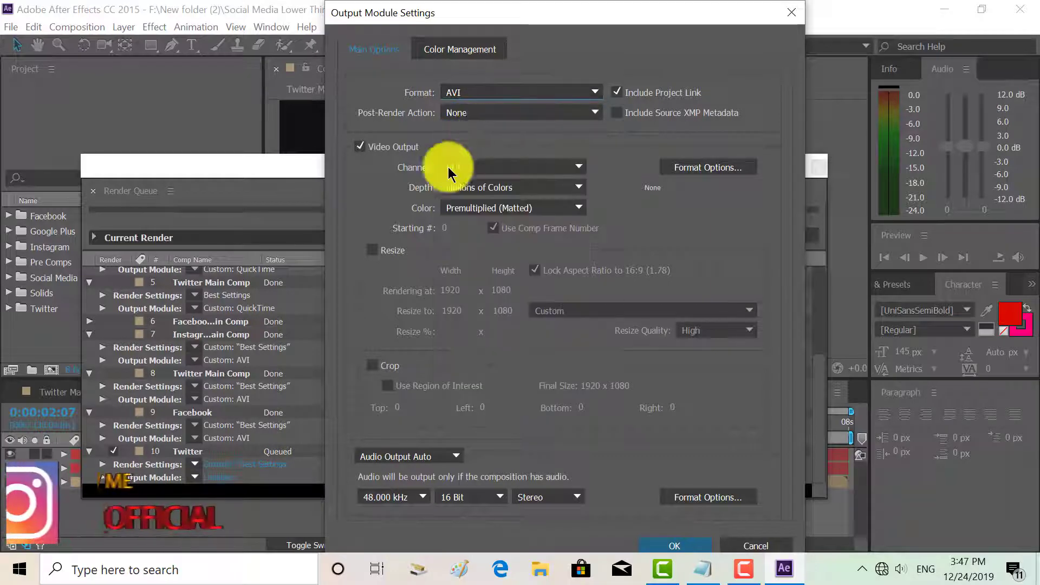
pyautogui.click(506, 168)
pyautogui.click(506, 218)
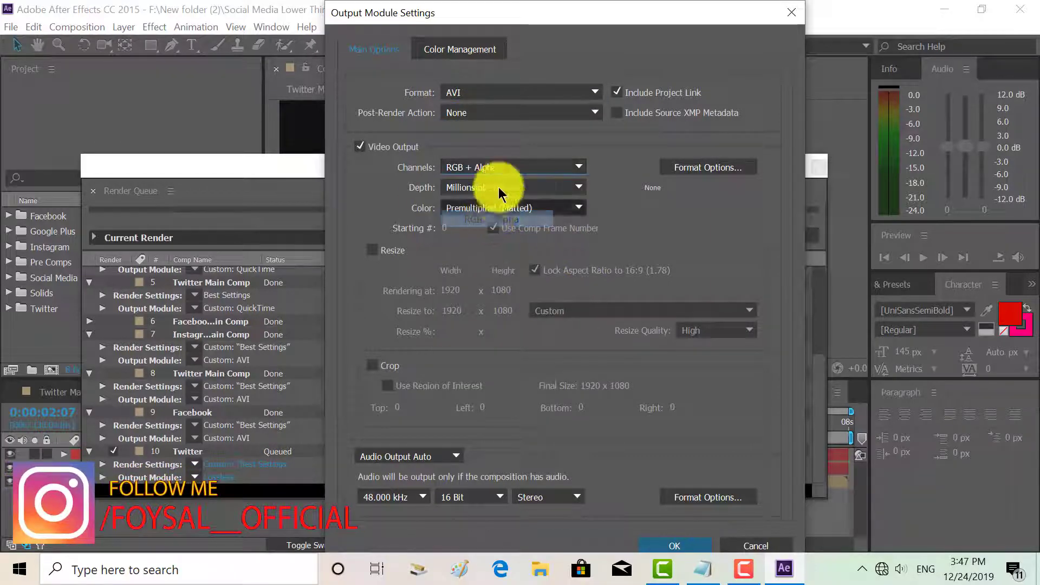
pyautogui.click(501, 168)
pyautogui.click(496, 186)
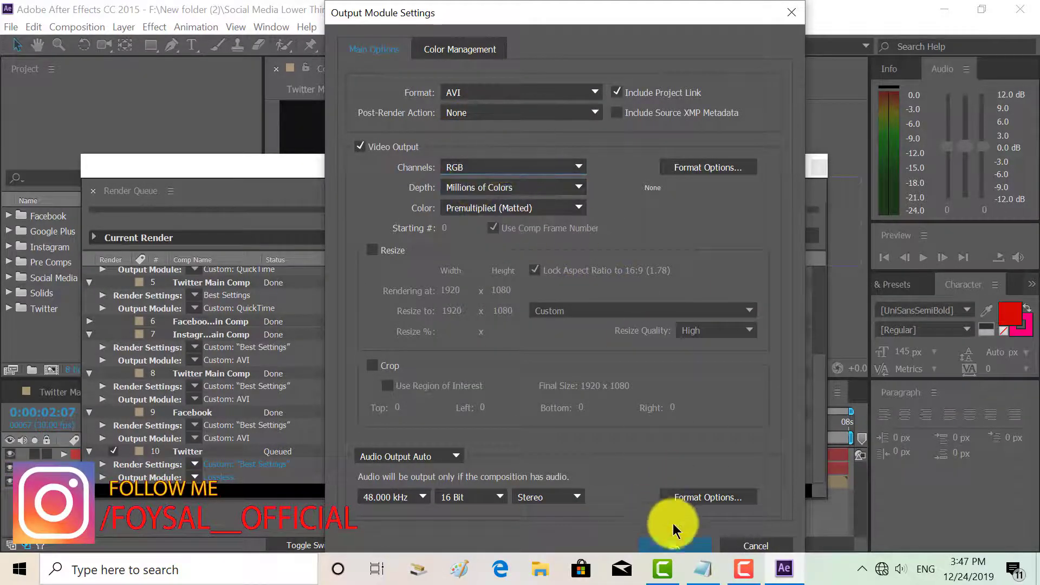
pyautogui.click(692, 544)
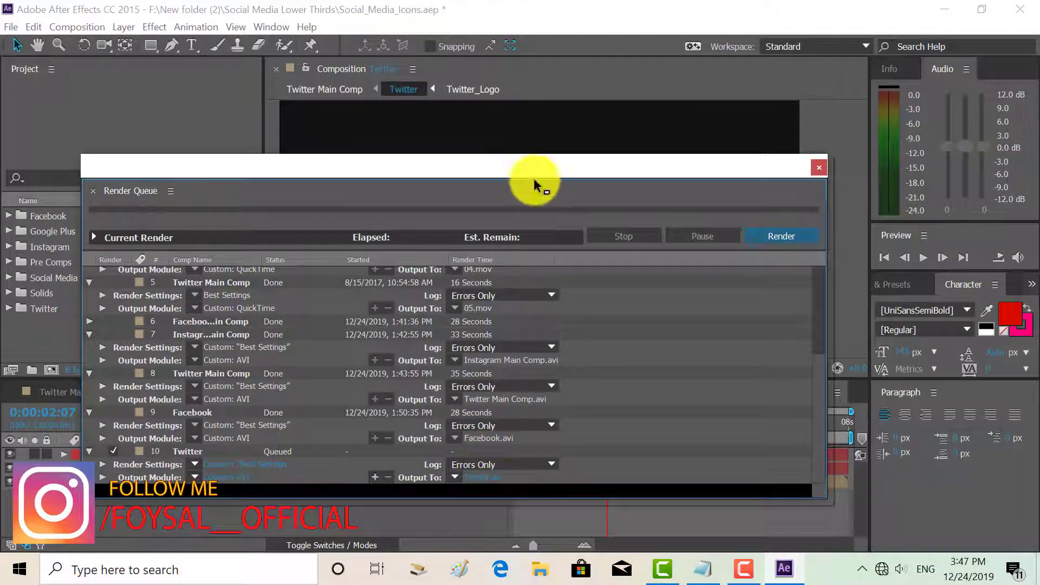
# Create a new folder on Local Disk (F:) and save the Twitter item's output there as Twitter.avi
pyautogui.moveTo(535, 181); pyautogui.dragTo(580, 89)
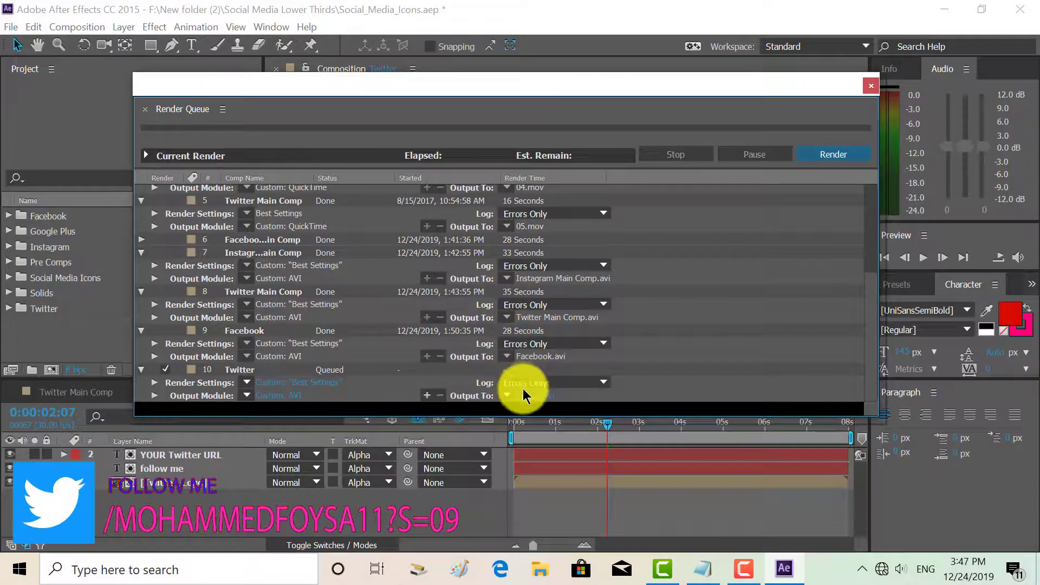
pyautogui.click(506, 396)
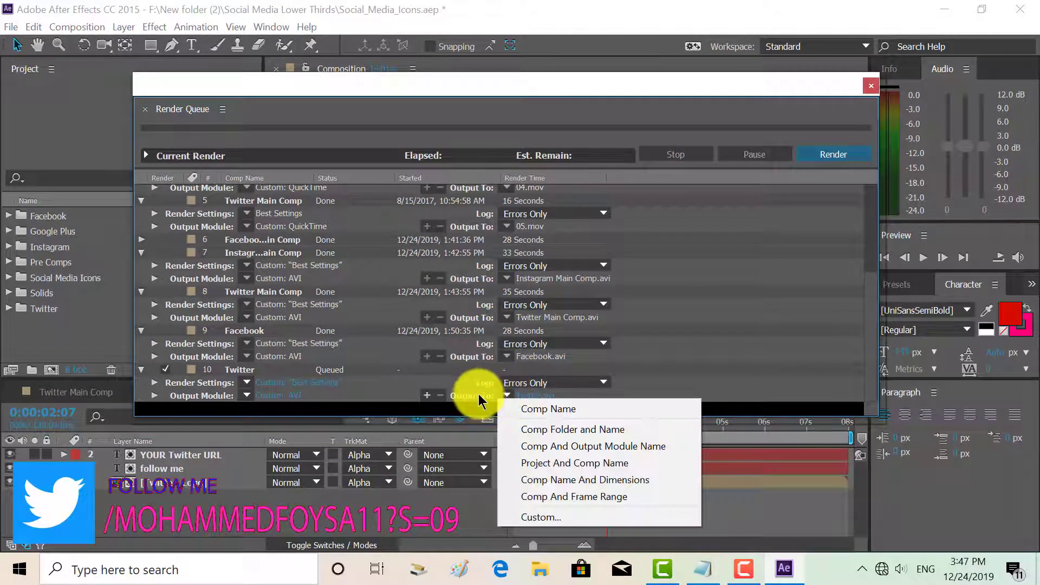
pyautogui.click(596, 402)
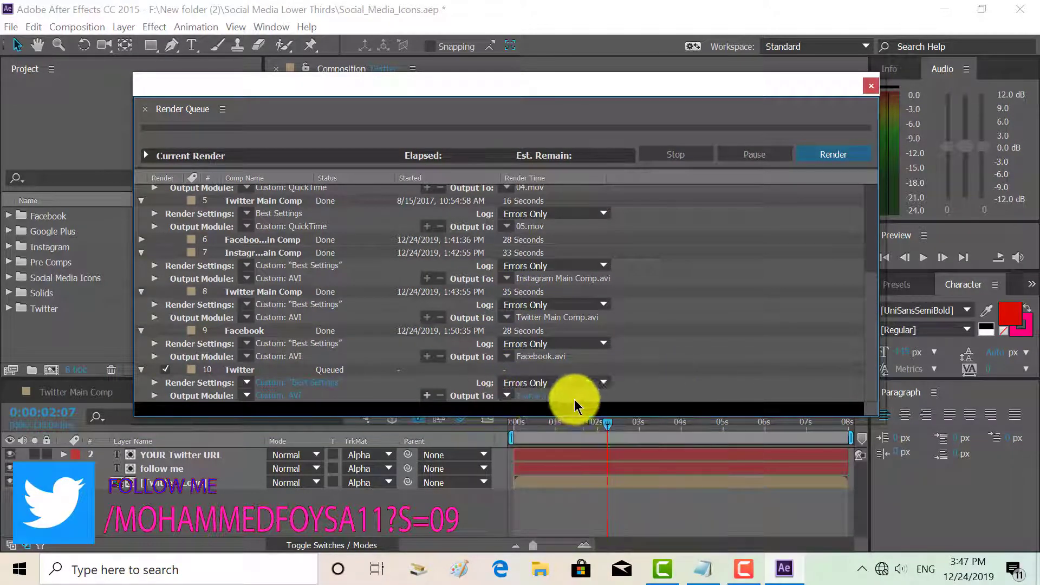
pyautogui.click(526, 399)
pyautogui.scroll(-3, 98, 268)
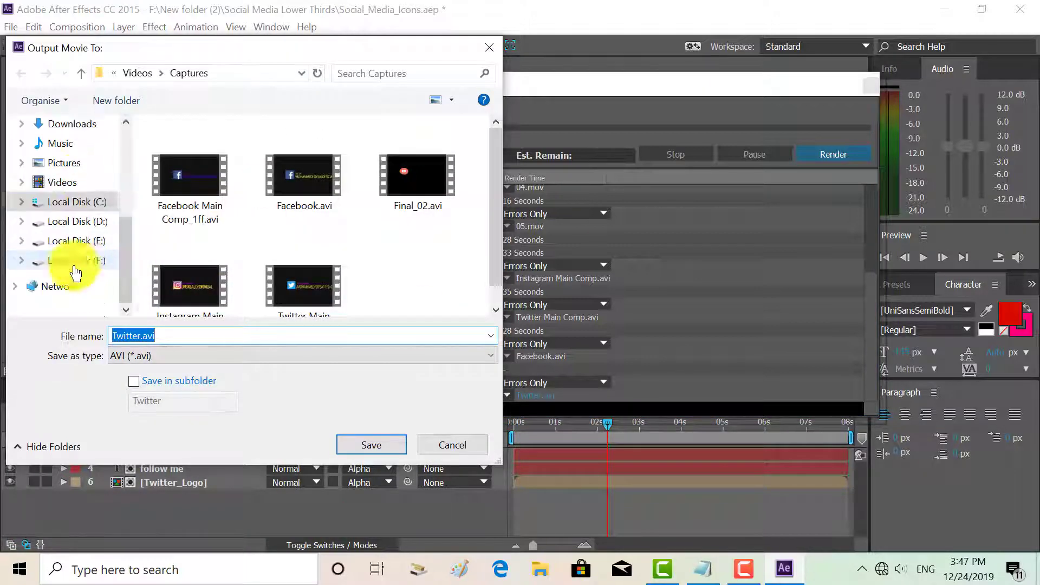
pyautogui.click(73, 260)
pyautogui.rightClick(192, 229)
pyautogui.moveTo(240, 400)
pyautogui.click(385, 401)
pyautogui.click(265, 275)
pyautogui.doubleClick(245, 198)
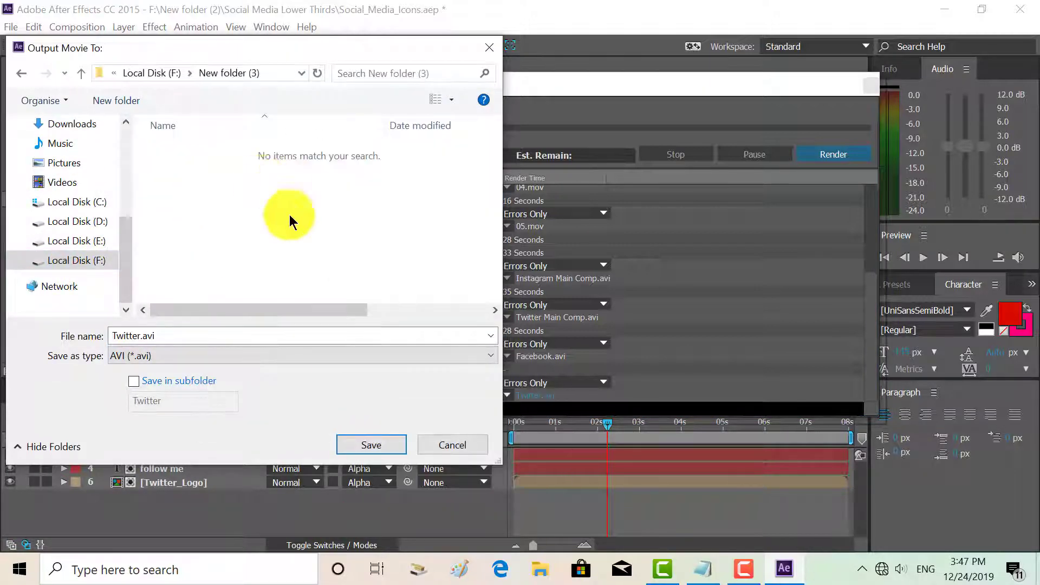
pyautogui.click(365, 447)
# Render the queued Twitter composition and close the render queue
pyautogui.click(833, 154)
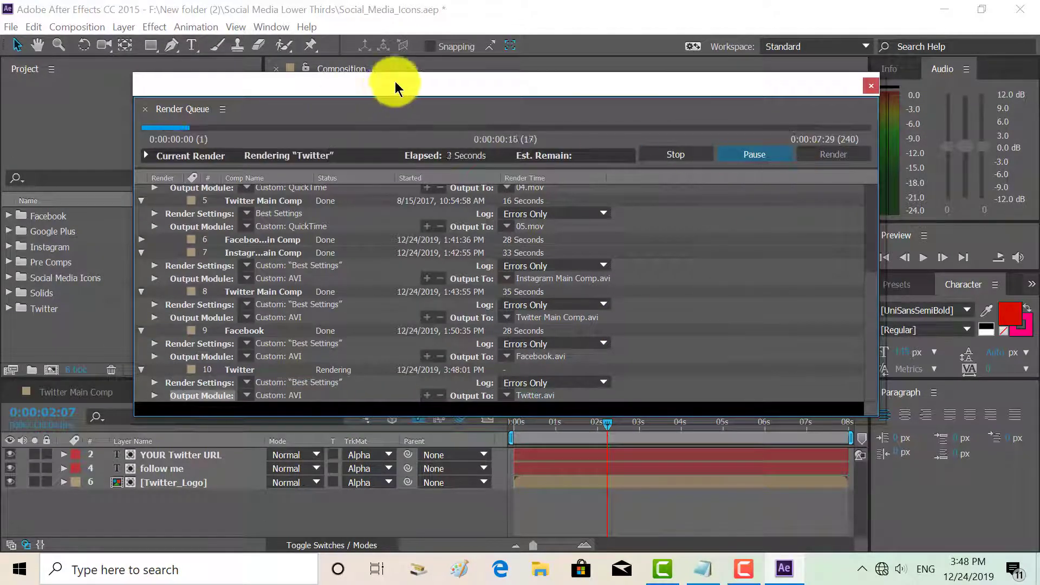
pyautogui.moveTo(395, 82); pyautogui.dragTo(415, 117)
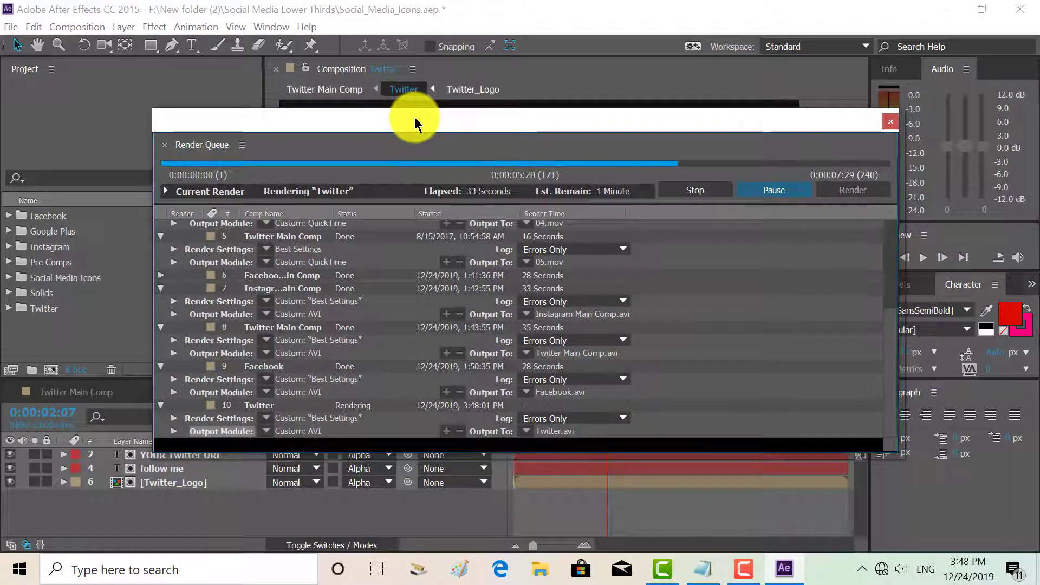
pyautogui.click(890, 121)
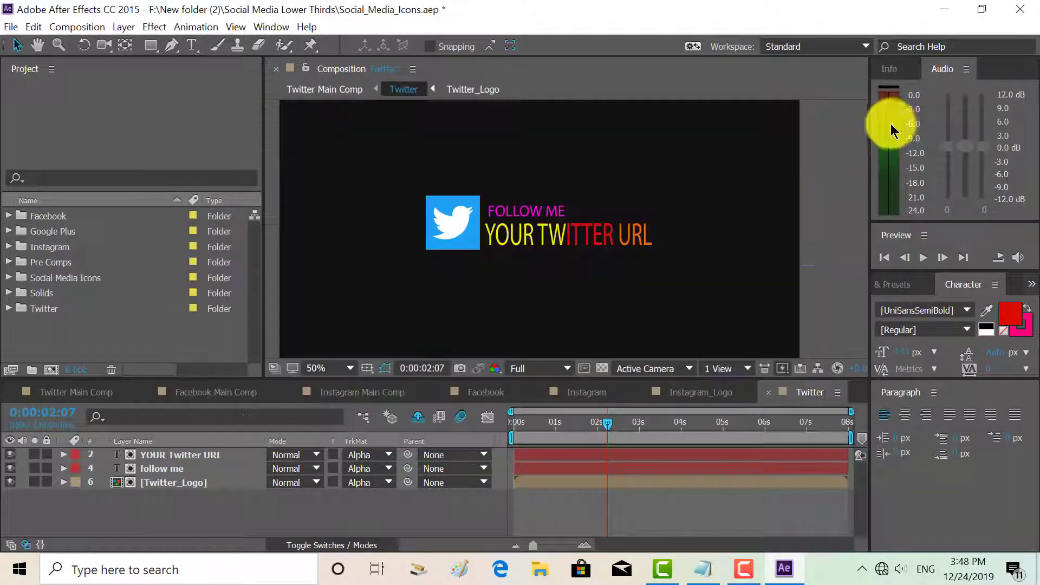
# Open Facebook Main Comp and preview its lower third animation, stopping and restarting playback
pyautogui.click(213, 392)
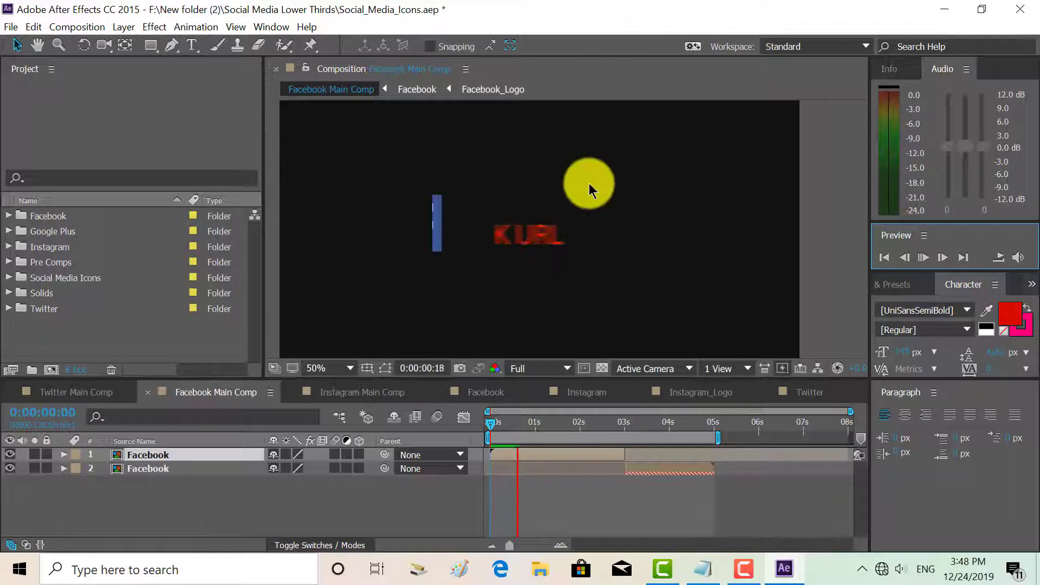
pyautogui.click(923, 259)
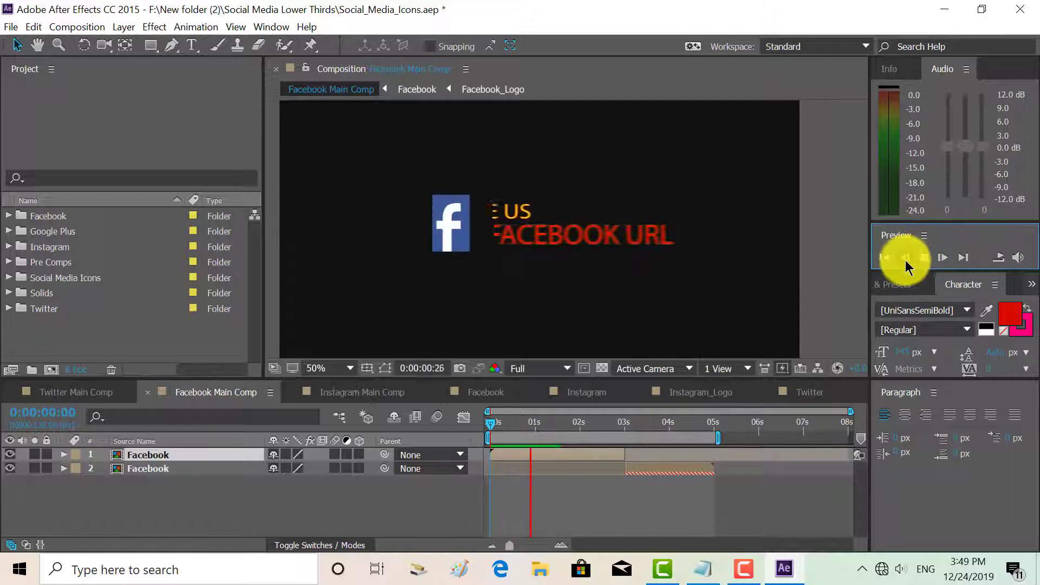
pyautogui.click(925, 260)
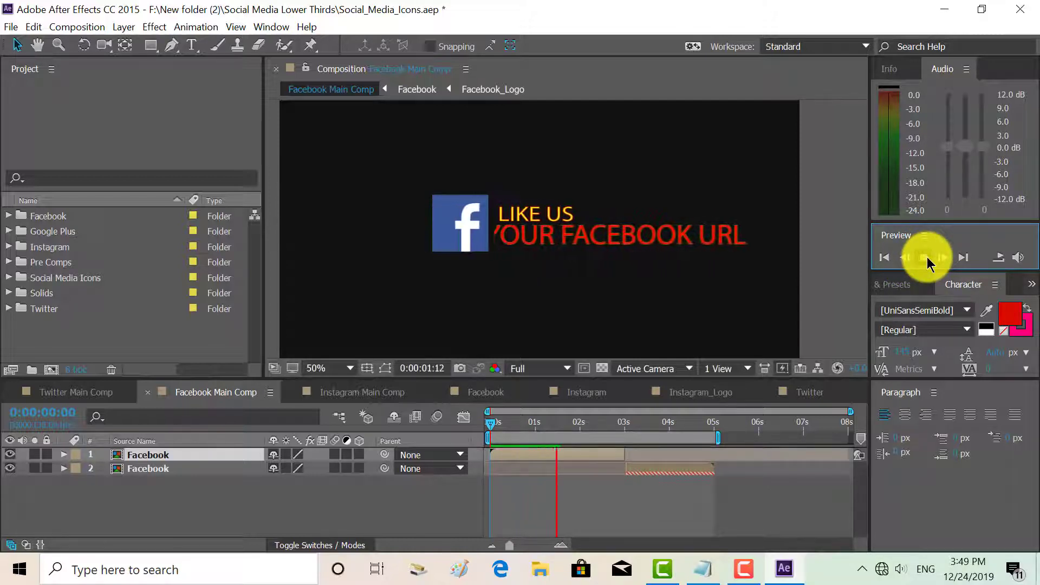
pyautogui.click(926, 260)
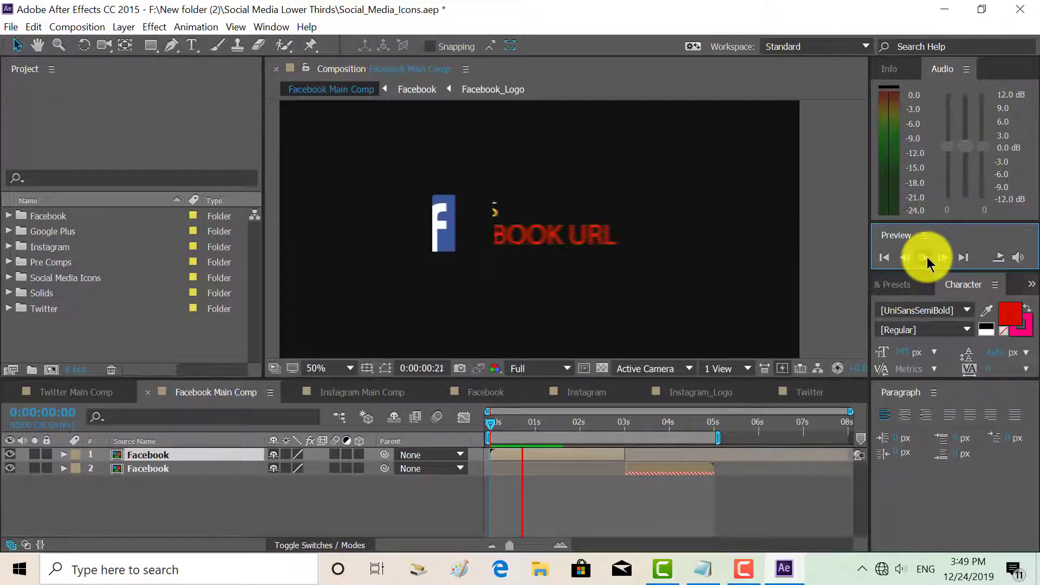
pyautogui.click(492, 290)
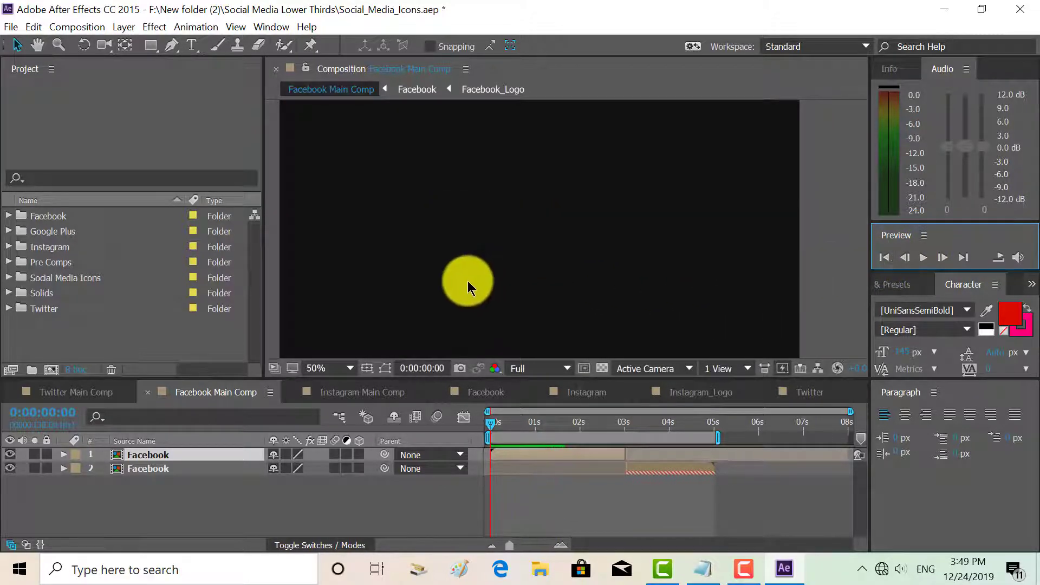
# Add Facebook Main Comp to the render queue and confirm its render settings with Best quality and Full resolution
pyautogui.click(63, 28)
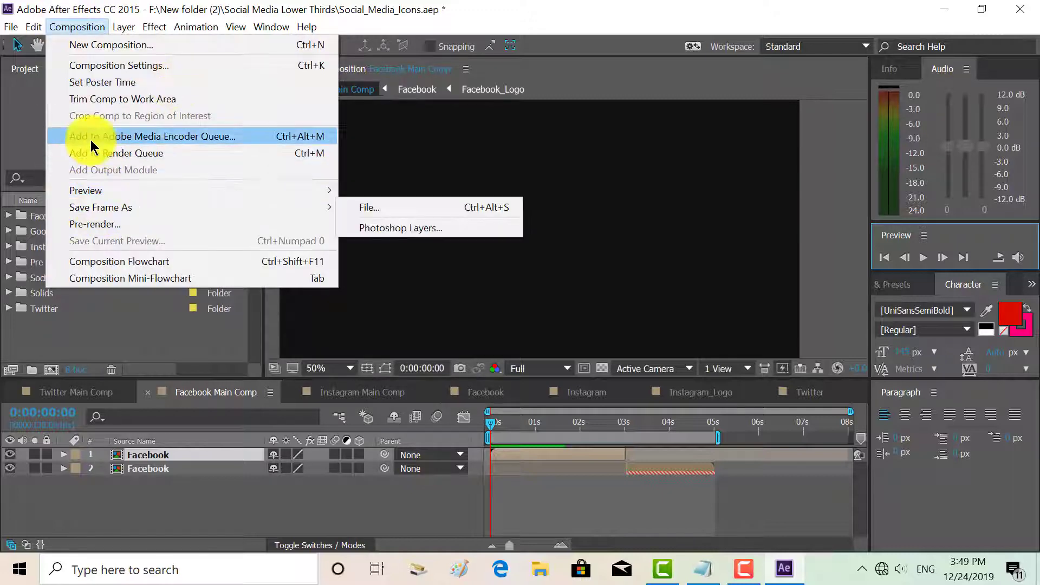
pyautogui.click(114, 157)
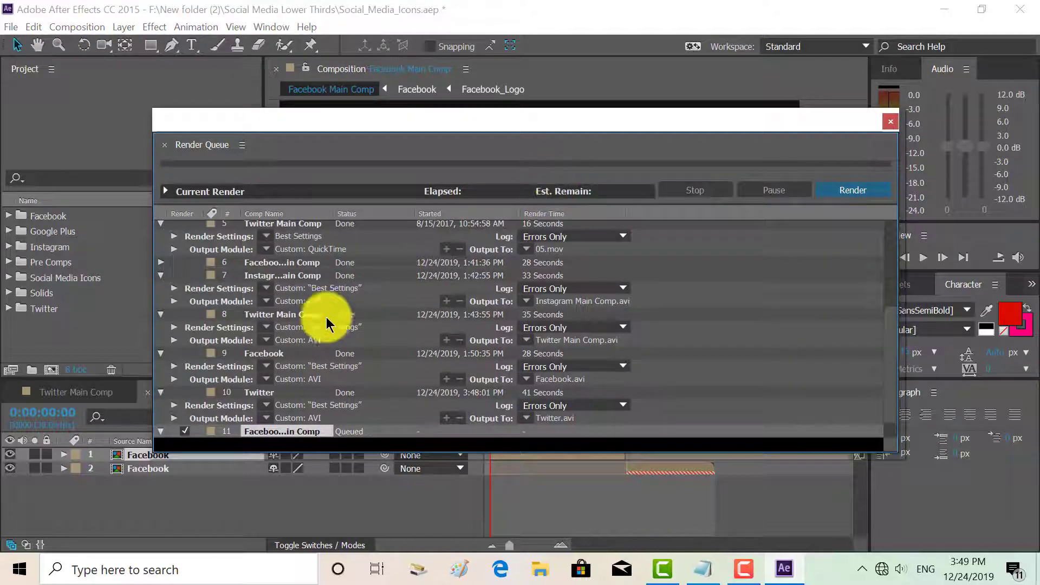
pyautogui.scroll(-1, 291, 400)
pyautogui.click(294, 419)
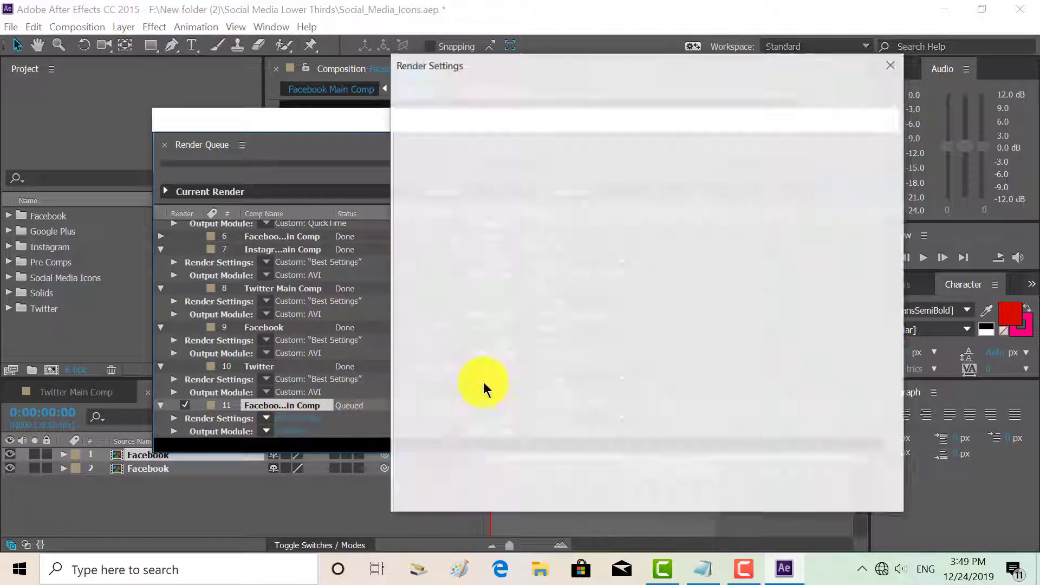
pyautogui.click(782, 483)
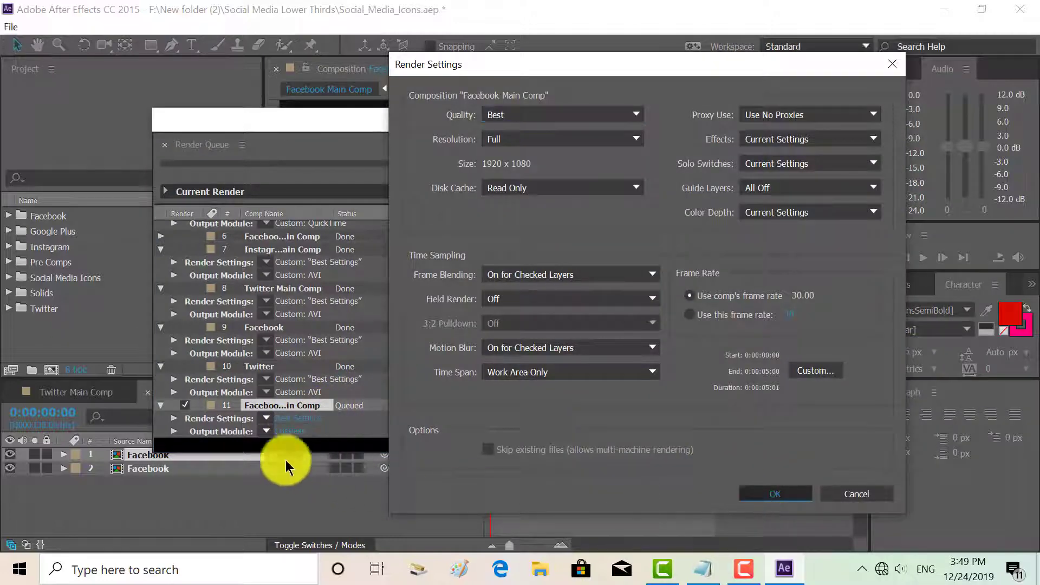
# Set the Facebook Main Comp item's output module to AVI format with RGB channels and confirm the settings
pyautogui.click(280, 428)
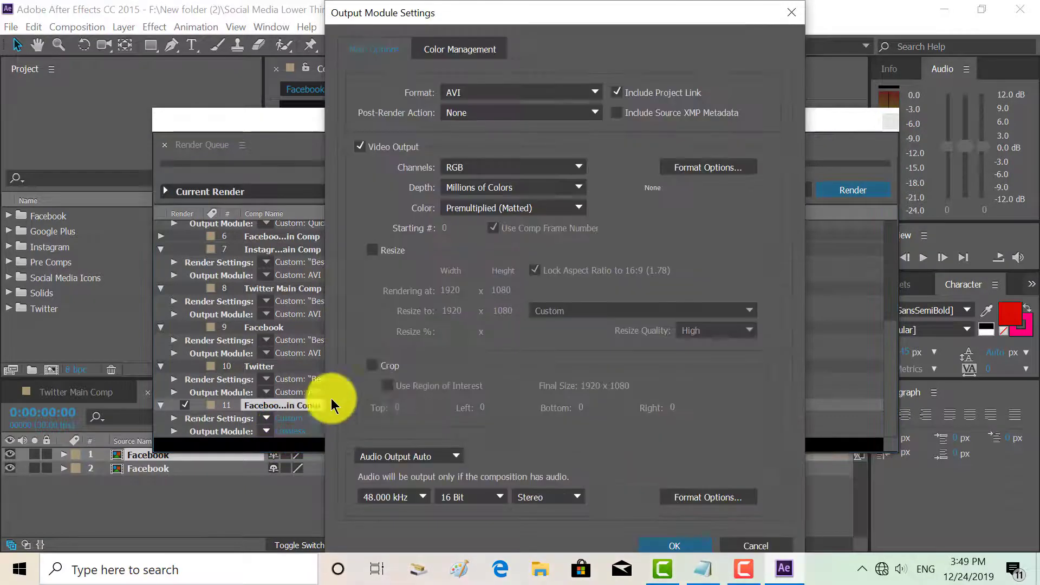
pyautogui.click(486, 93)
pyautogui.click(483, 128)
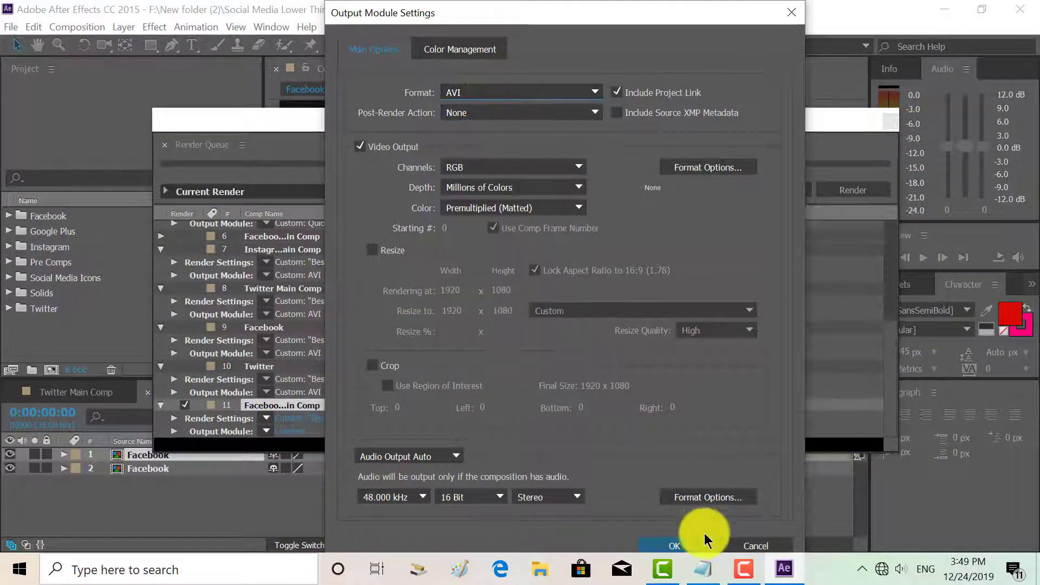
pyautogui.click(678, 545)
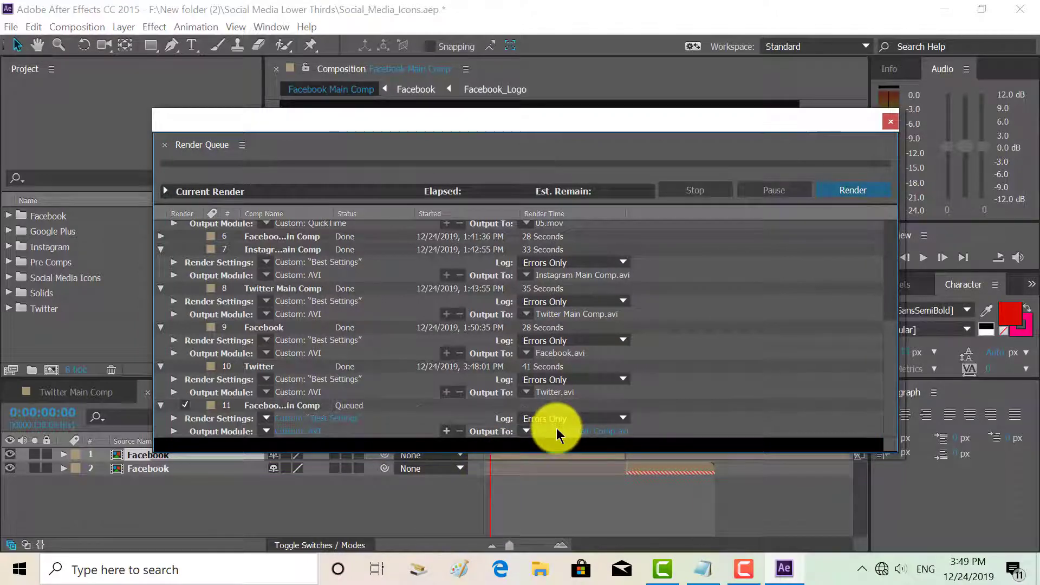
# Set the queued Facebook Main Comp to be saved as Facebook Main Comp.avi in New folder (3) on Local Disk (F:)
pyautogui.click(575, 431)
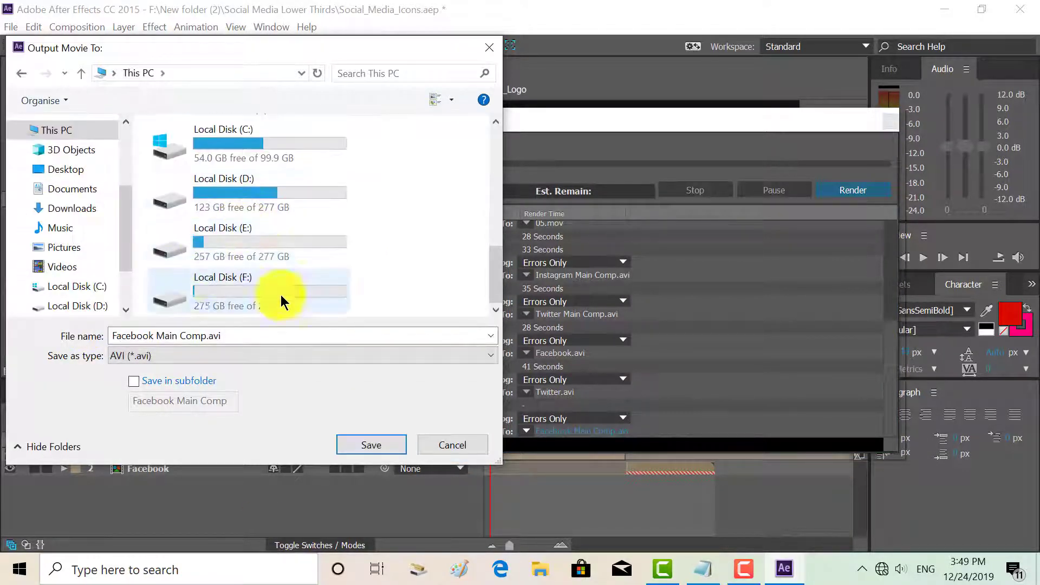
pyautogui.doubleClick(249, 296)
pyautogui.doubleClick(242, 206)
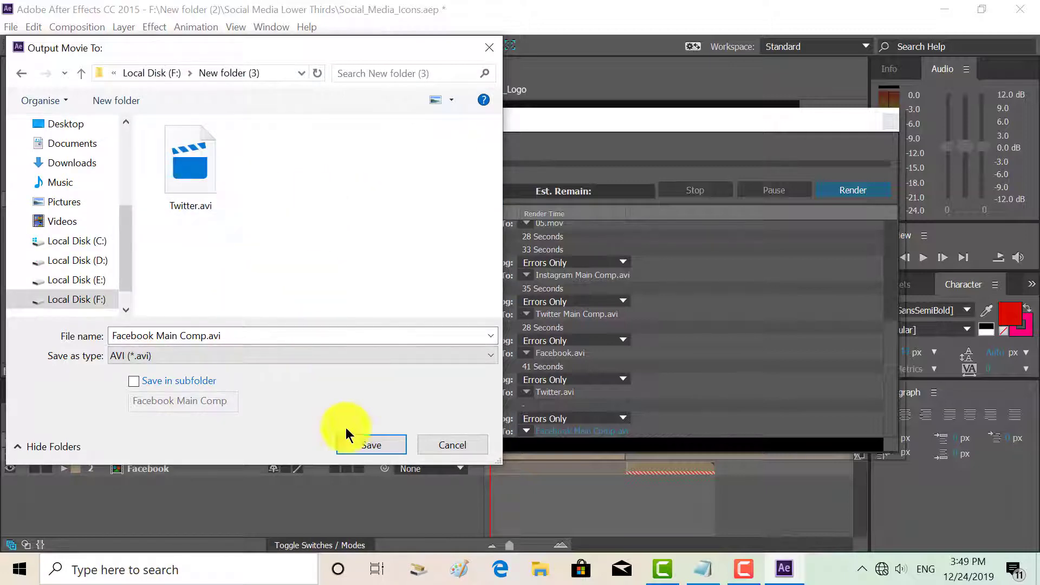
pyautogui.click(359, 446)
# Render the queued Facebook Main Comp and close the render queue
pyautogui.click(845, 190)
pyautogui.moveTo(484, 120); pyautogui.dragTo(536, 128)
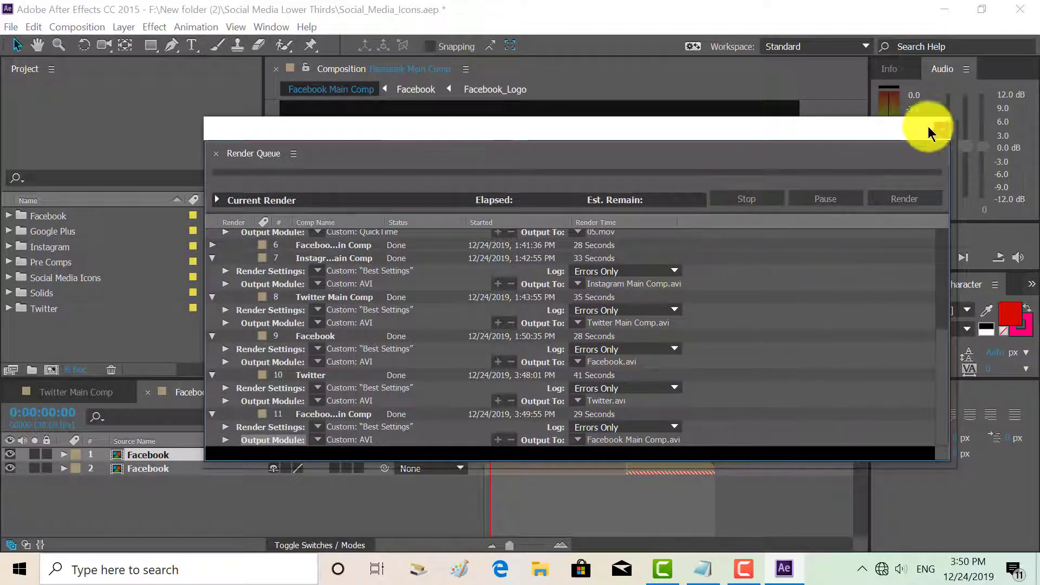
pyautogui.click(947, 128)
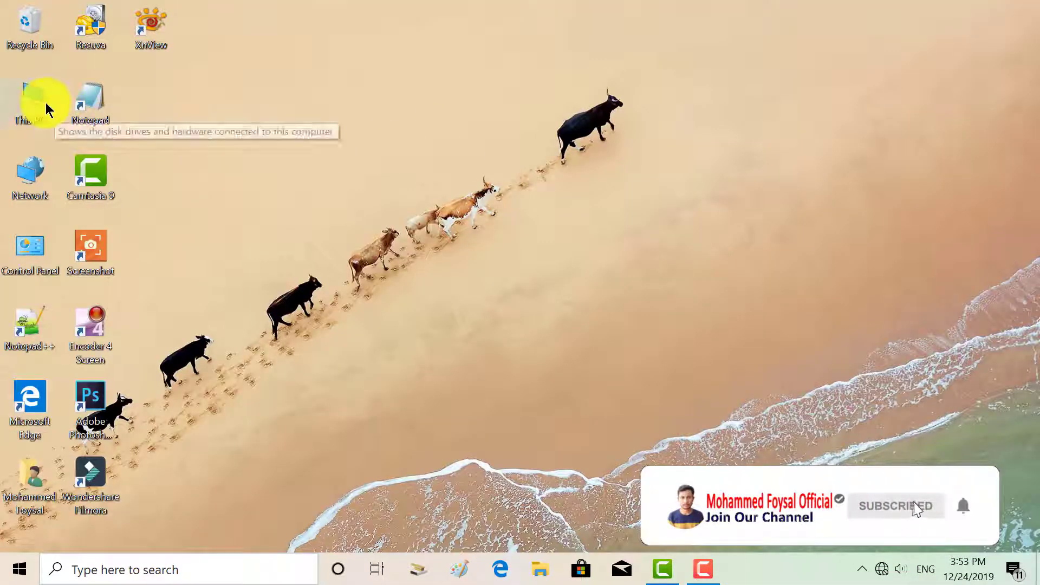
# Open New folder (3) on Local Disk (F:) in File Explorer
pyautogui.doubleClick(43, 104)
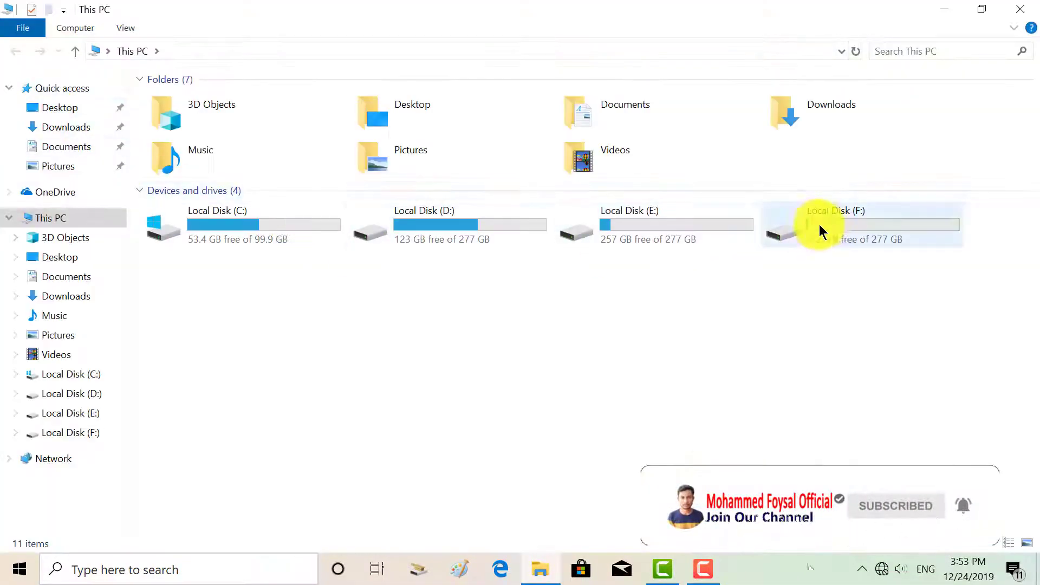
pyautogui.doubleClick(818, 228)
pyautogui.doubleClick(185, 151)
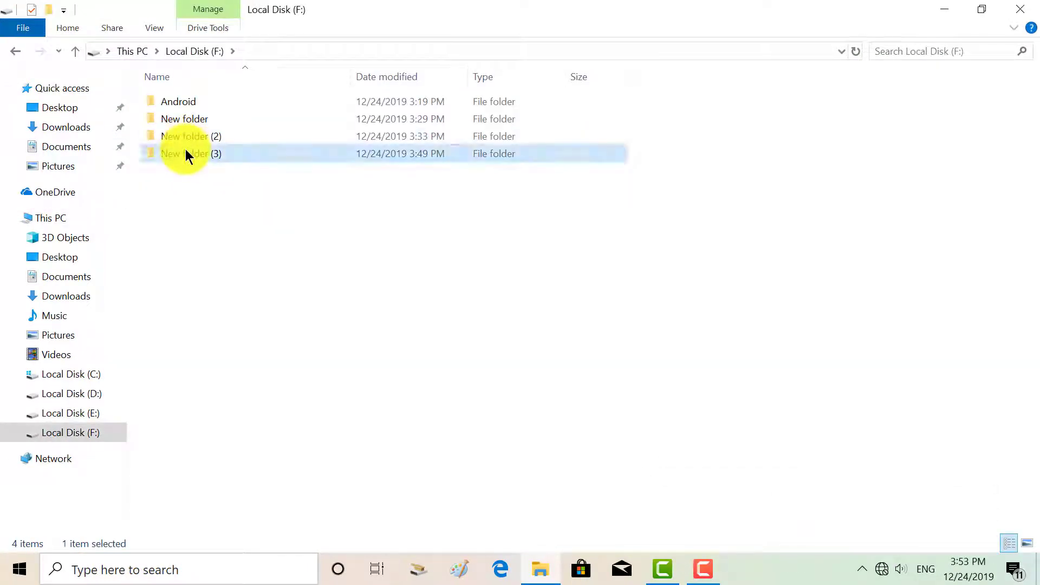
# Check the combined size of Facebook Main Comp.avi and Twitter.avi in their properties, then close the dialog and deselect the files
pyautogui.moveTo(395, 147); pyautogui.dragTo(181, 117)
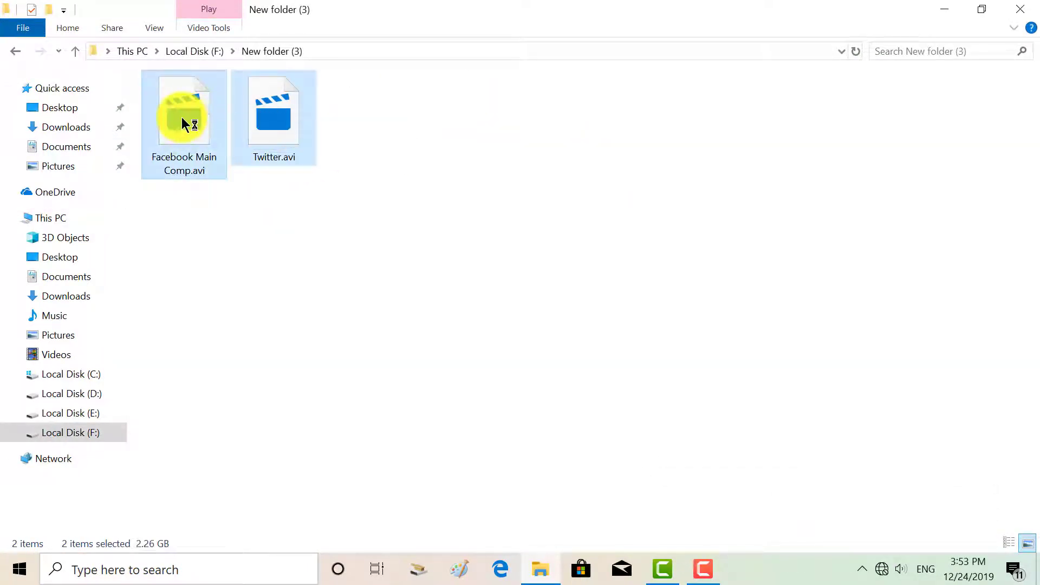
pyautogui.rightClick(180, 117)
pyautogui.click(241, 386)
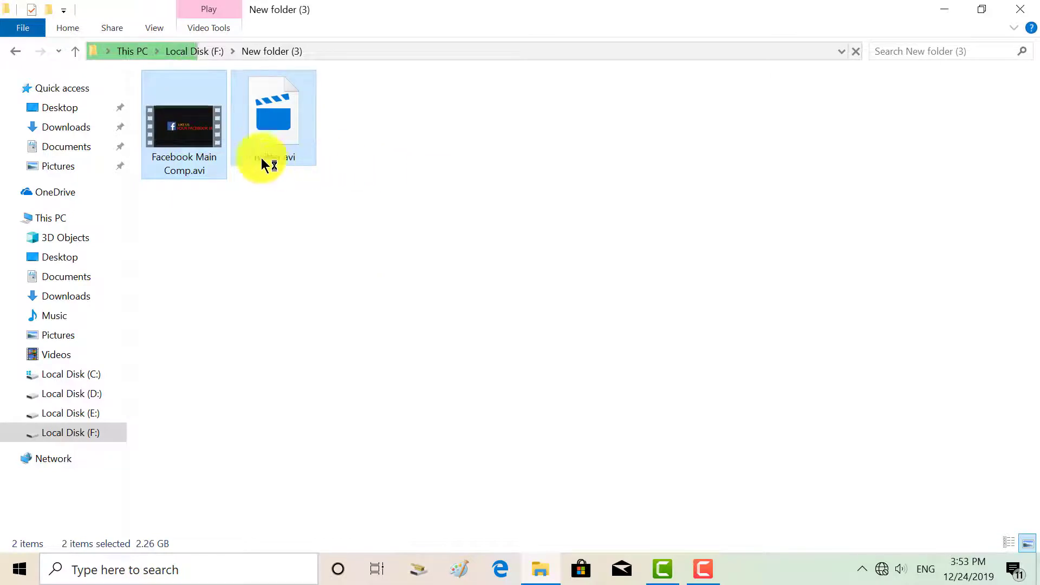
pyautogui.moveTo(267, 134); pyautogui.dragTo(580, 111)
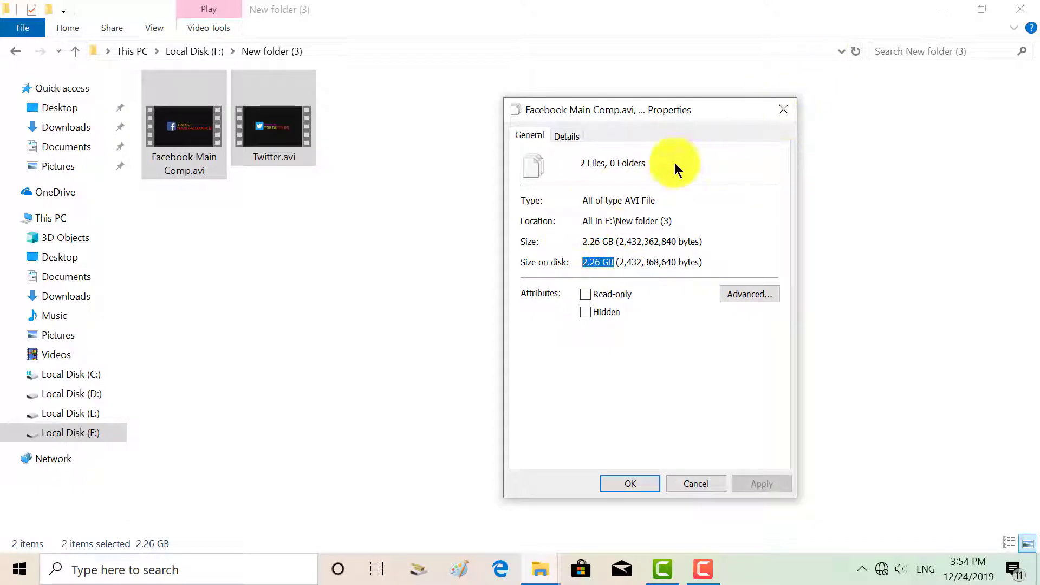
pyautogui.click(777, 109)
pyautogui.click(239, 208)
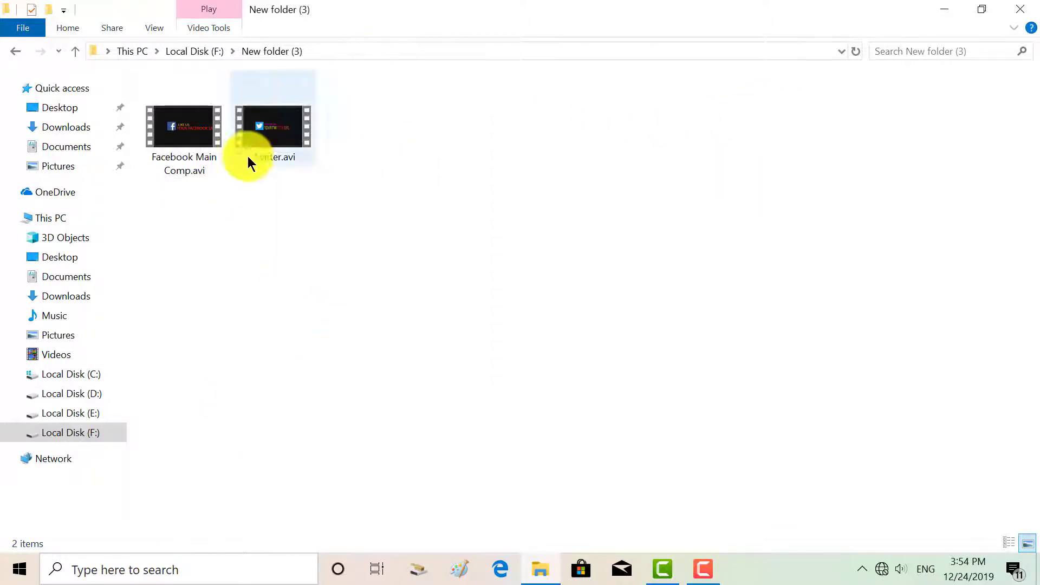
# Play the rendered Facebook Main Comp video full screen, continue with the Twitter video, and close the player
pyautogui.rightClick(183, 139)
pyautogui.click(224, 152)
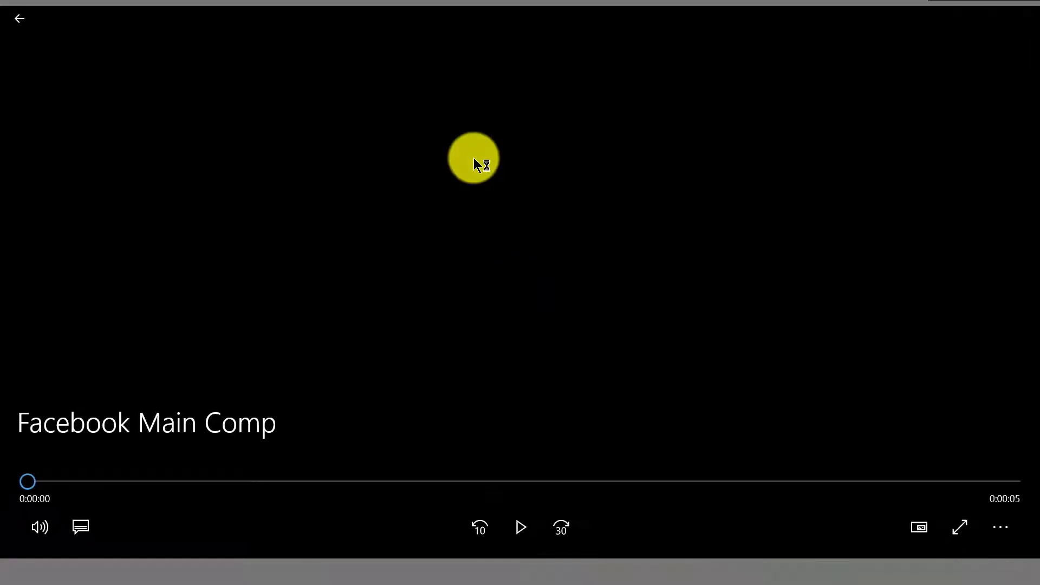
pyautogui.click(519, 545)
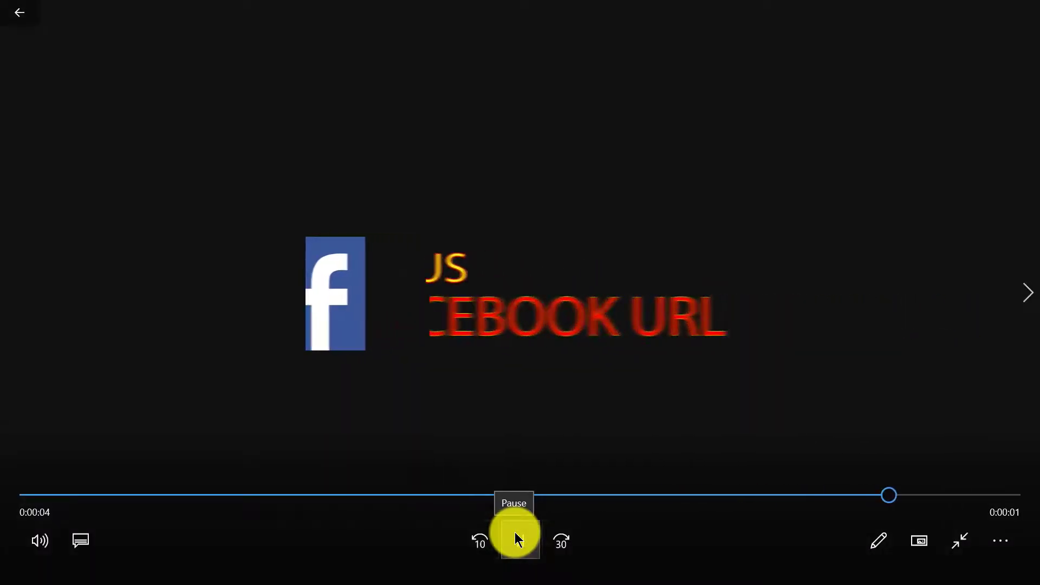
pyautogui.press('Right')
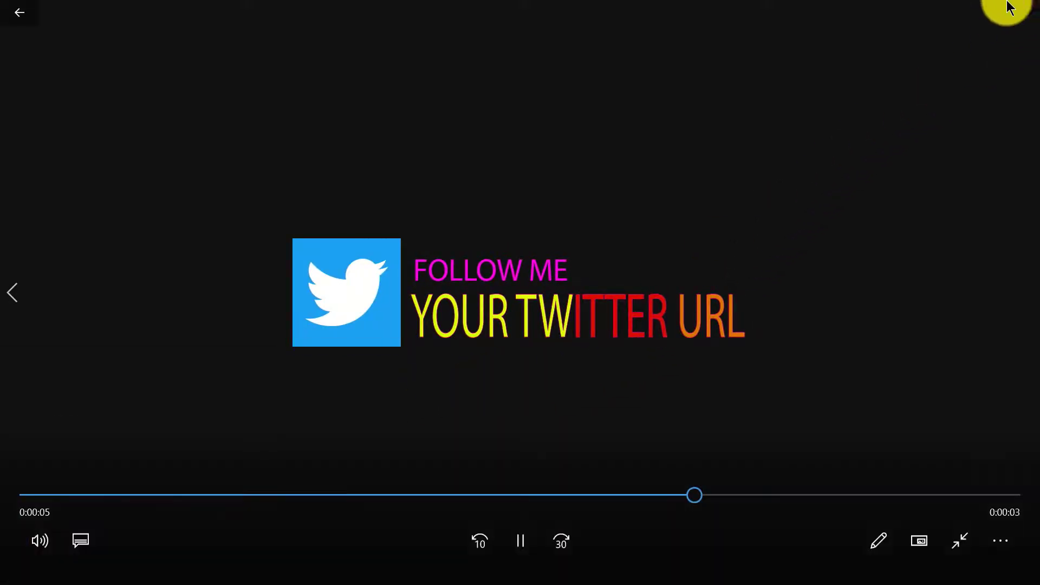
pyautogui.click(955, 542)
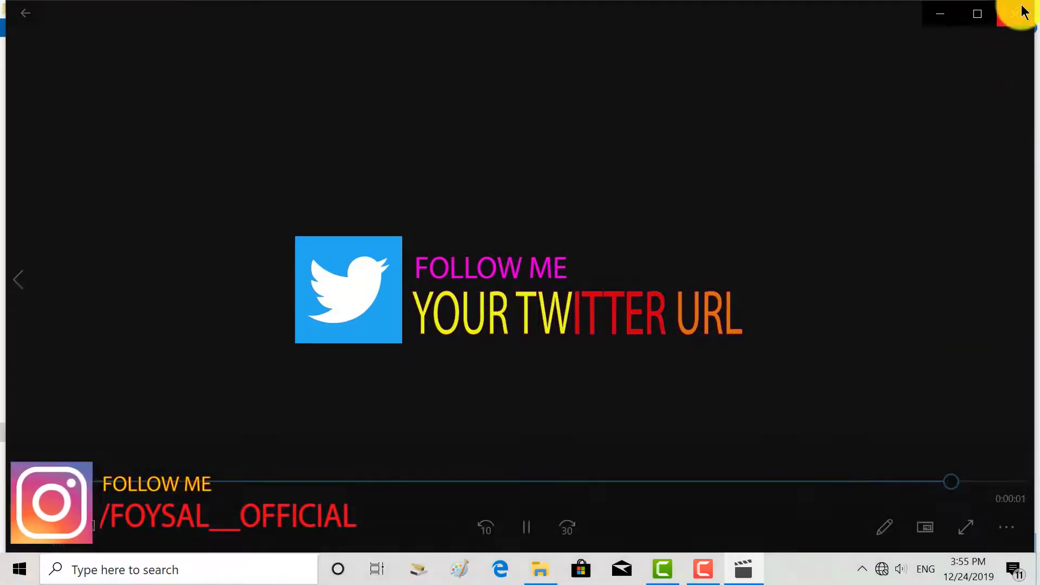
pyautogui.click(1019, 15)
# Go back to This PC and open the Captures folder inside Videos
pyautogui.click(21, 52)
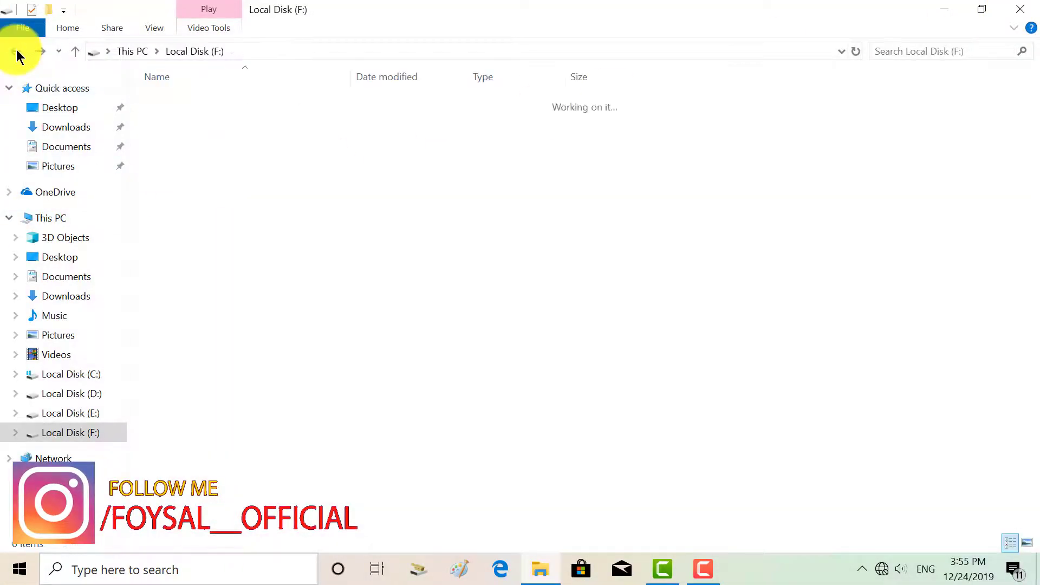
pyautogui.click(19, 52)
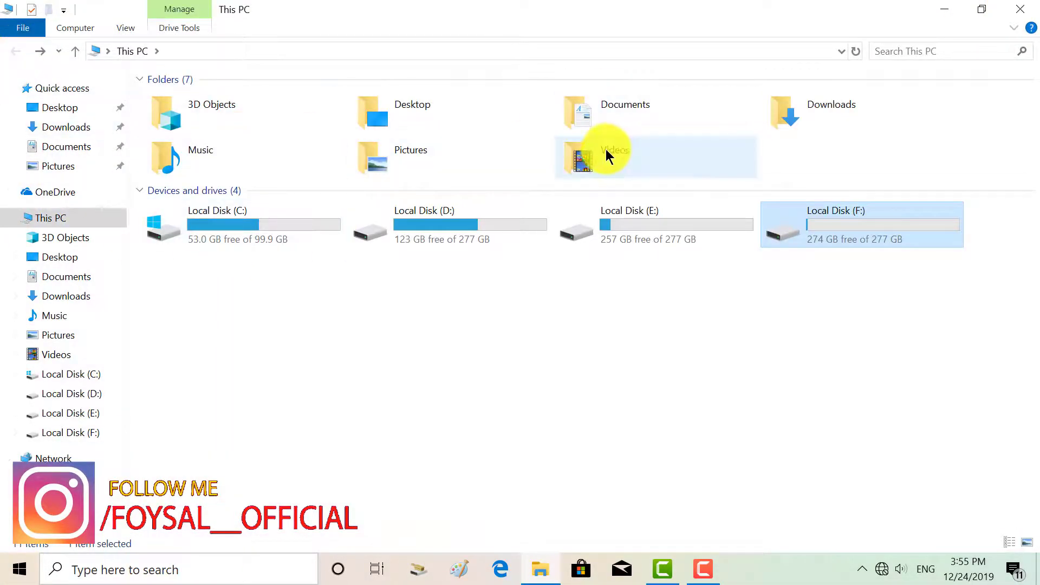
pyautogui.doubleClick(608, 153)
pyautogui.doubleClick(202, 118)
# Select all the AVI files in the Captures folder and open their properties to check the combined size
pyautogui.moveTo(673, 195); pyautogui.dragTo(184, 123)
pyautogui.rightClick(185, 127)
pyautogui.rightClick(553, 144)
pyautogui.click(603, 431)
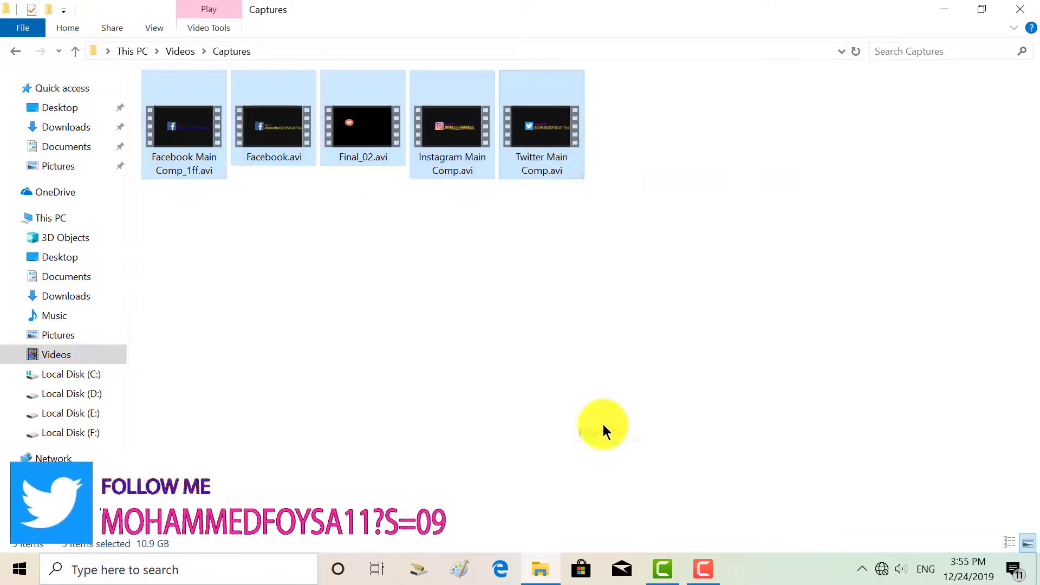